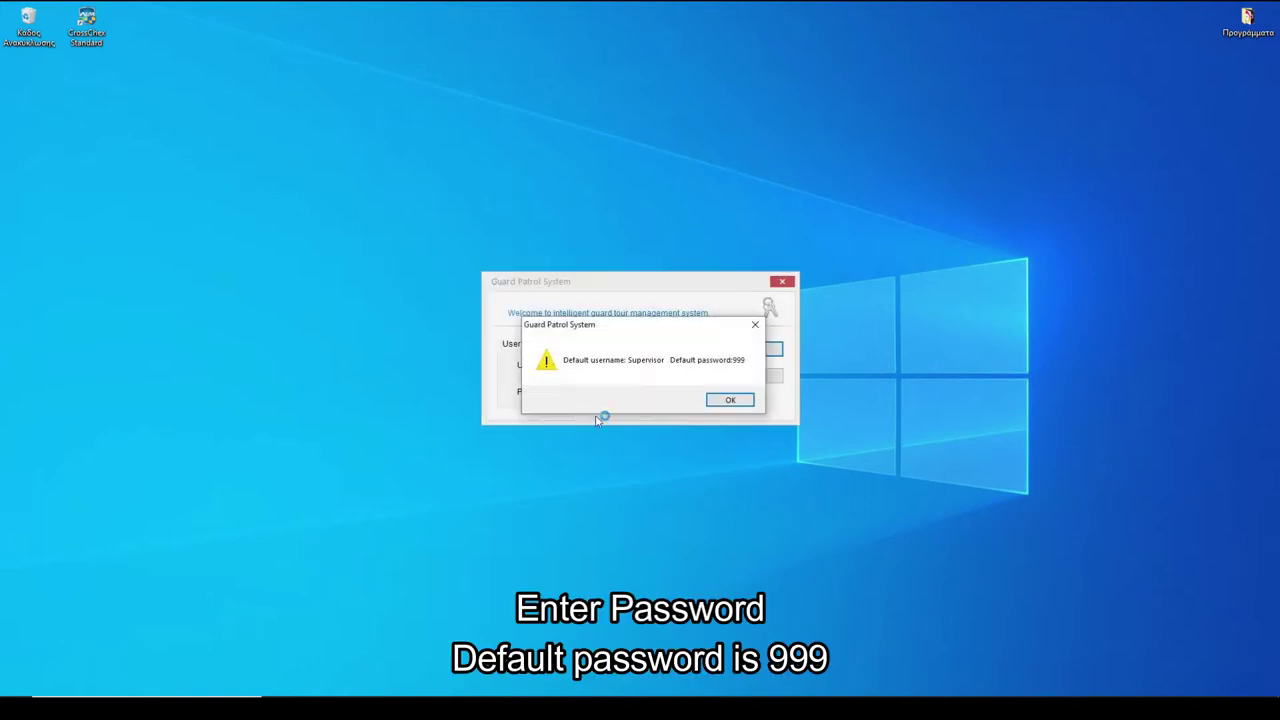
# - Log in to Guard Patrol System as supervisor with the account password
pyautogui.click(732, 400)
pyautogui.write('99')
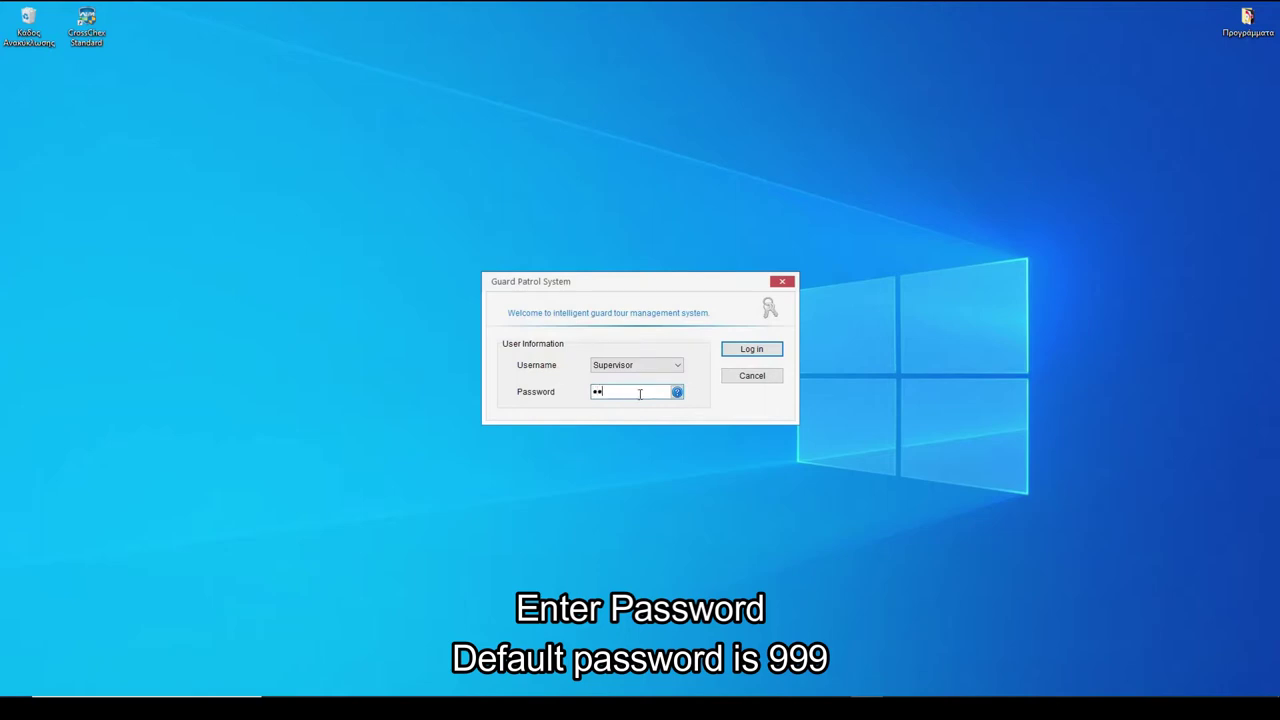
pyautogui.write('9')
pyautogui.click(752, 349)
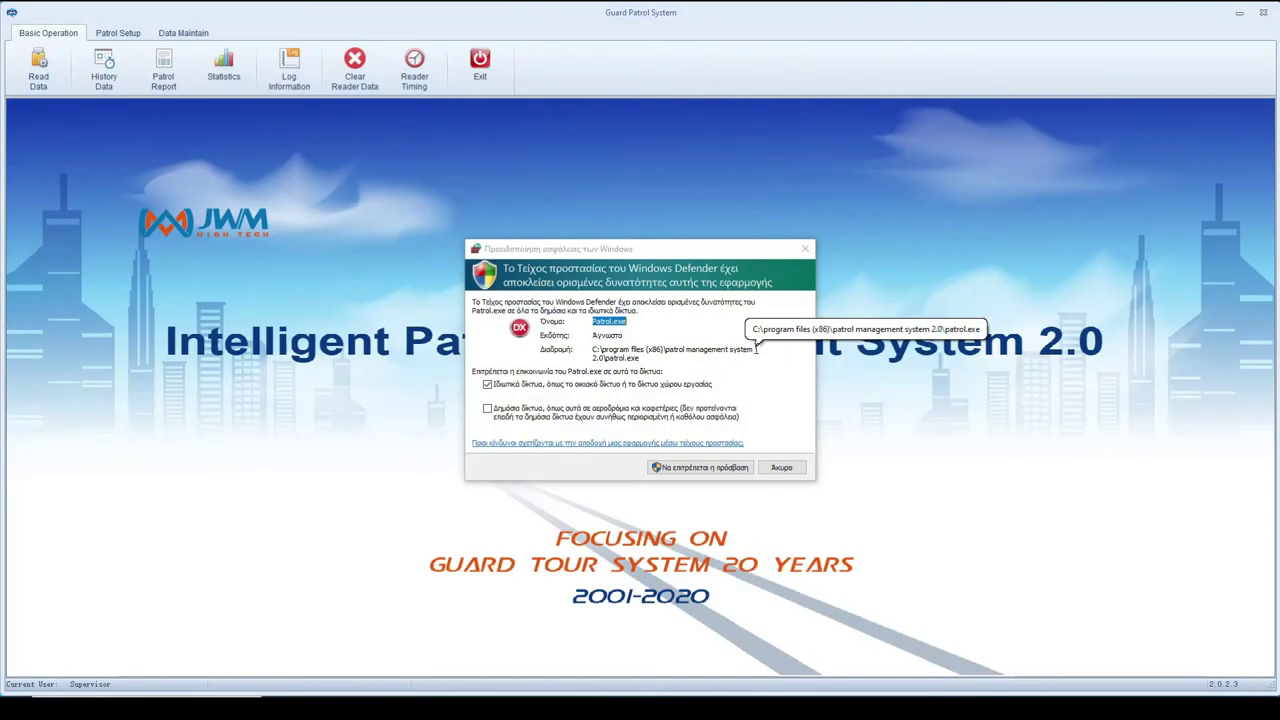
# - Allow firewall access and register the WM5000V4S reader as device 1
pyautogui.click(694, 469)
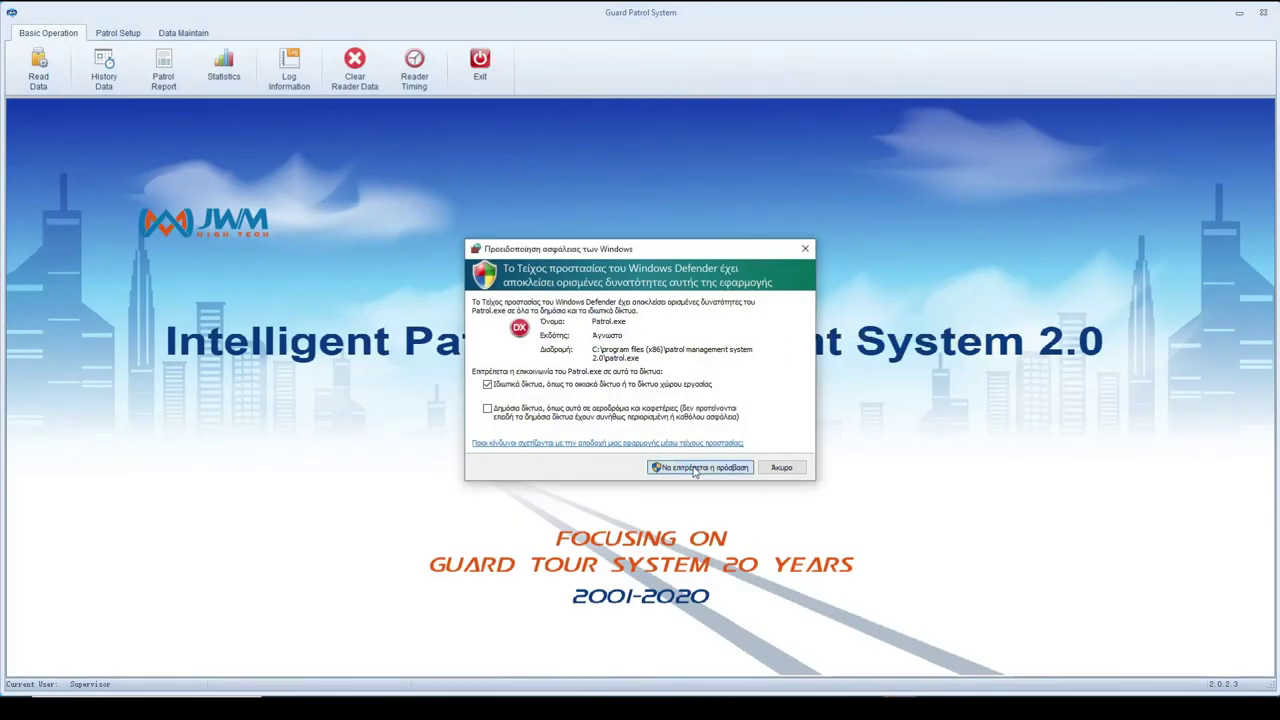
pyautogui.click(694, 469)
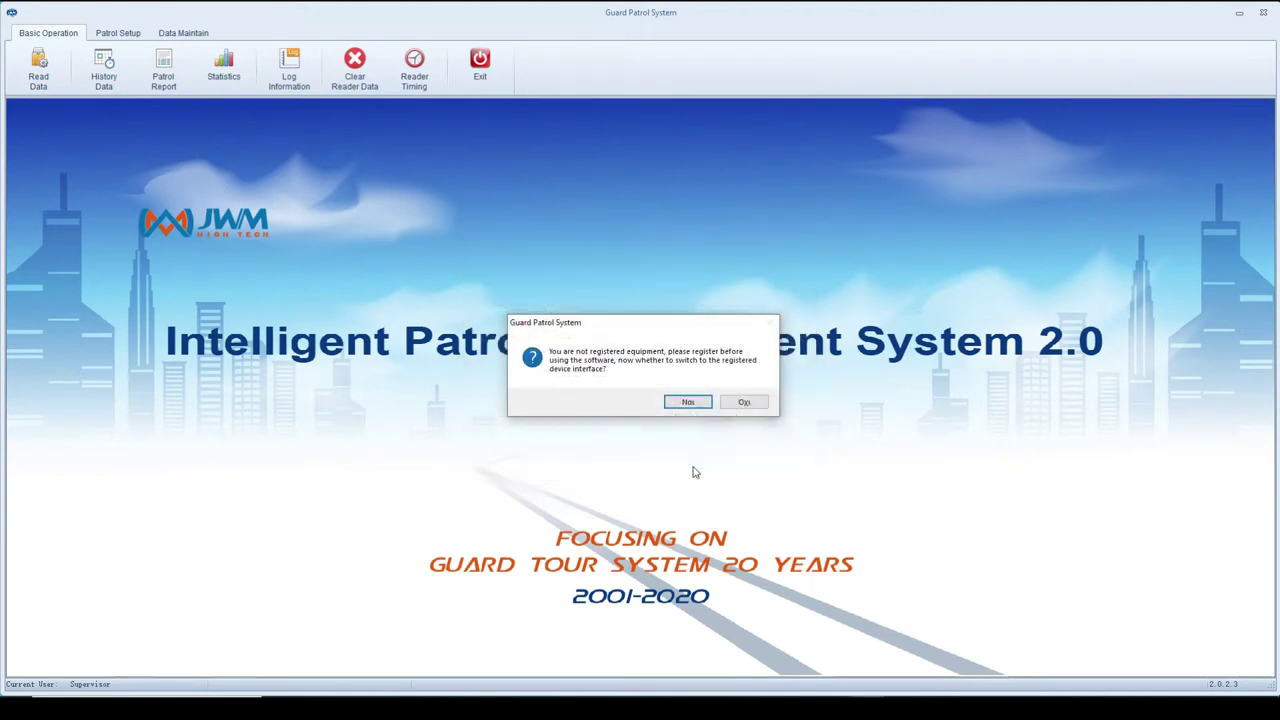
pyautogui.click(697, 402)
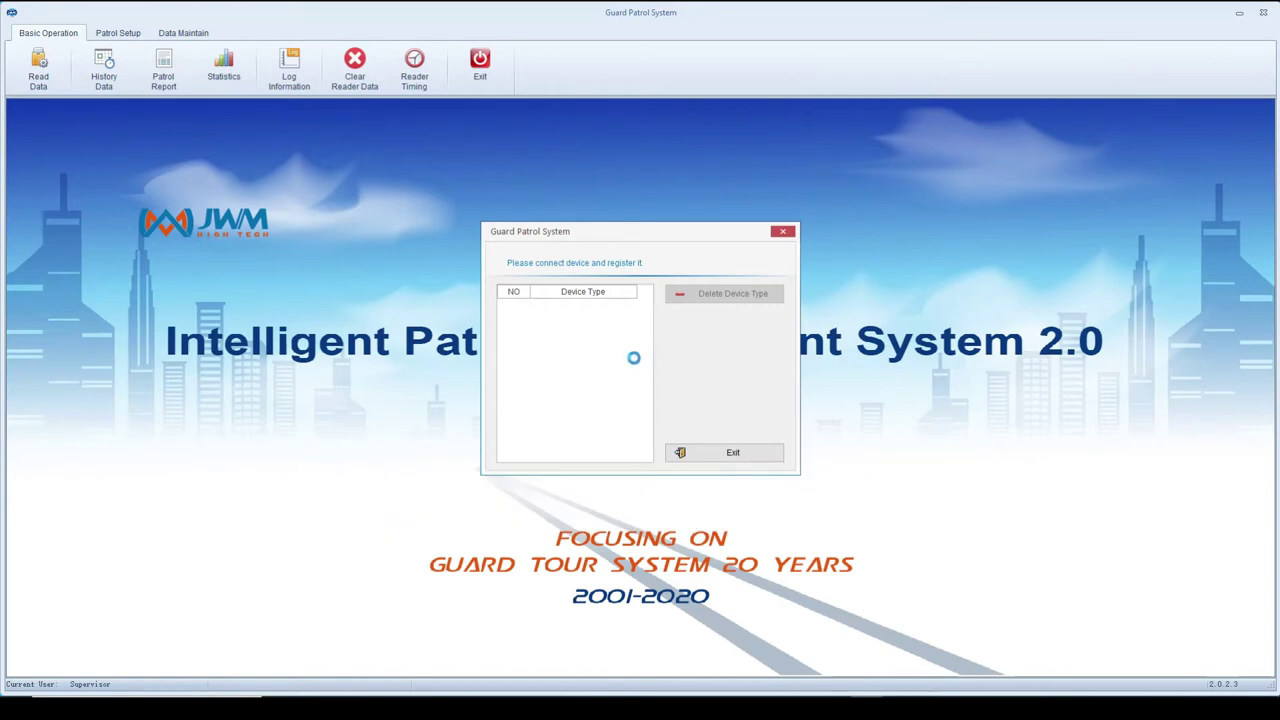
pyautogui.click(705, 452)
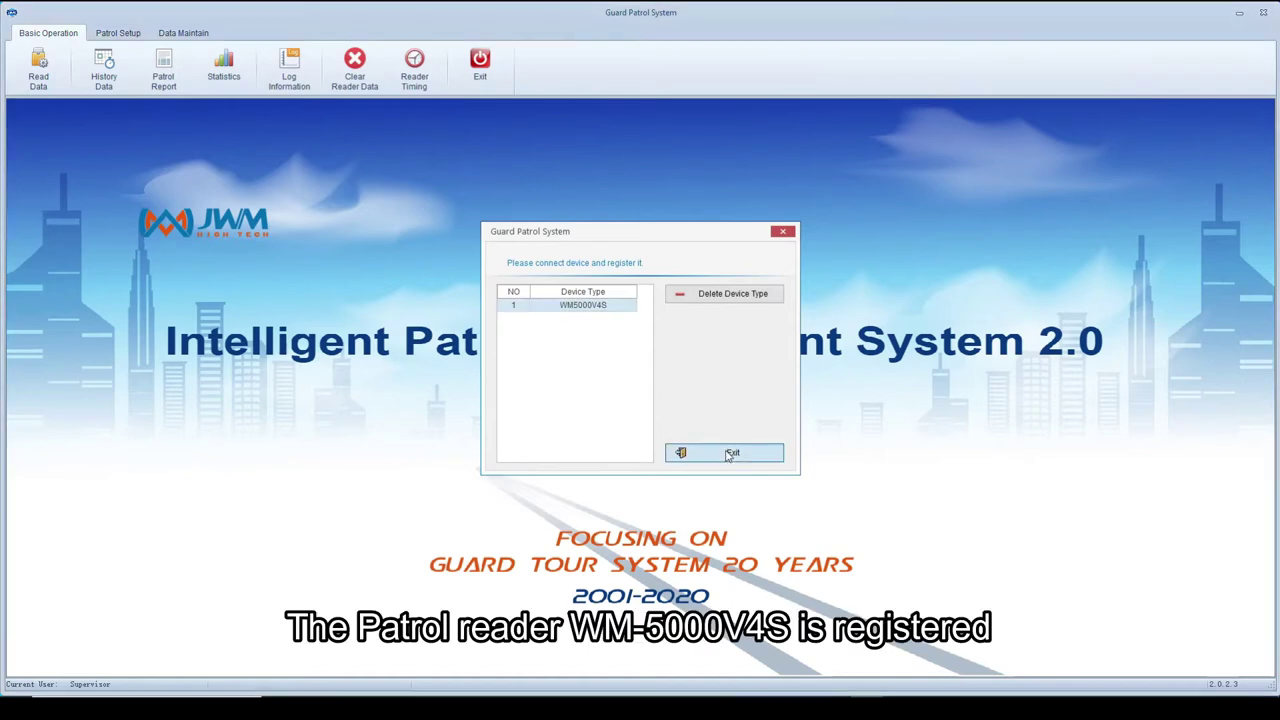
# - Clear the reader's stored data and sync its clock to the computer
pyautogui.click(355, 68)
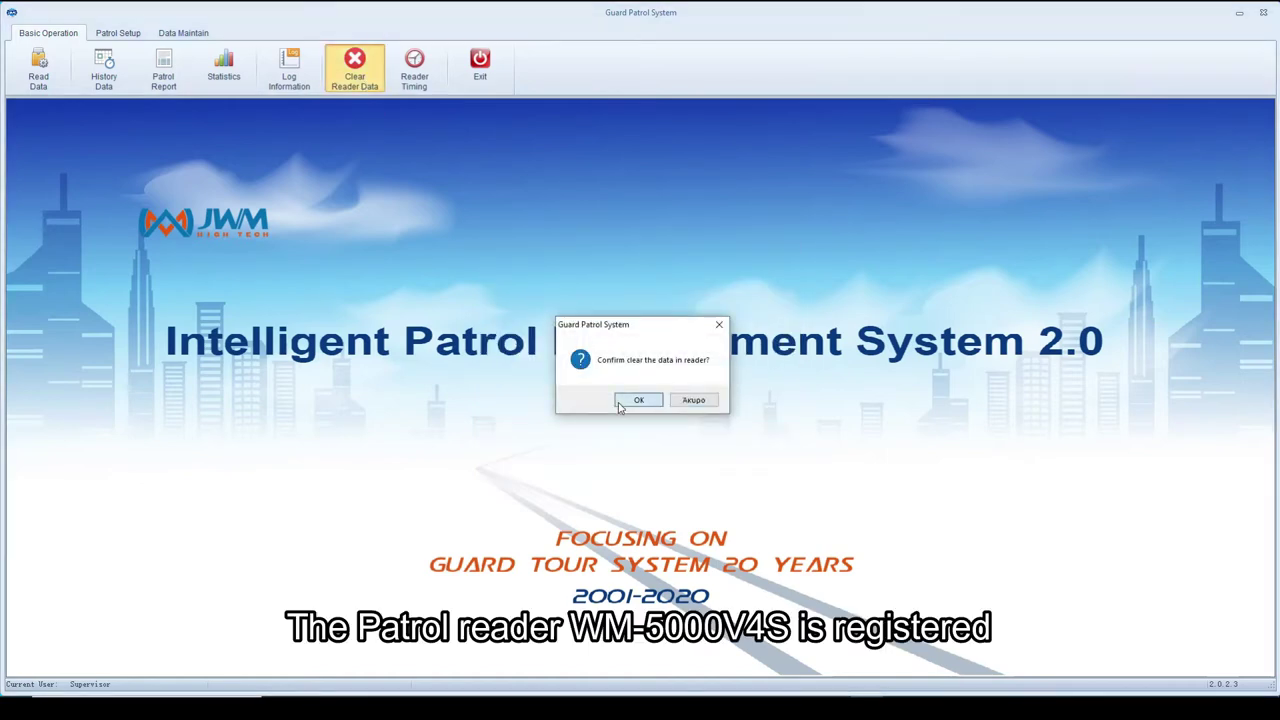
pyautogui.click(626, 400)
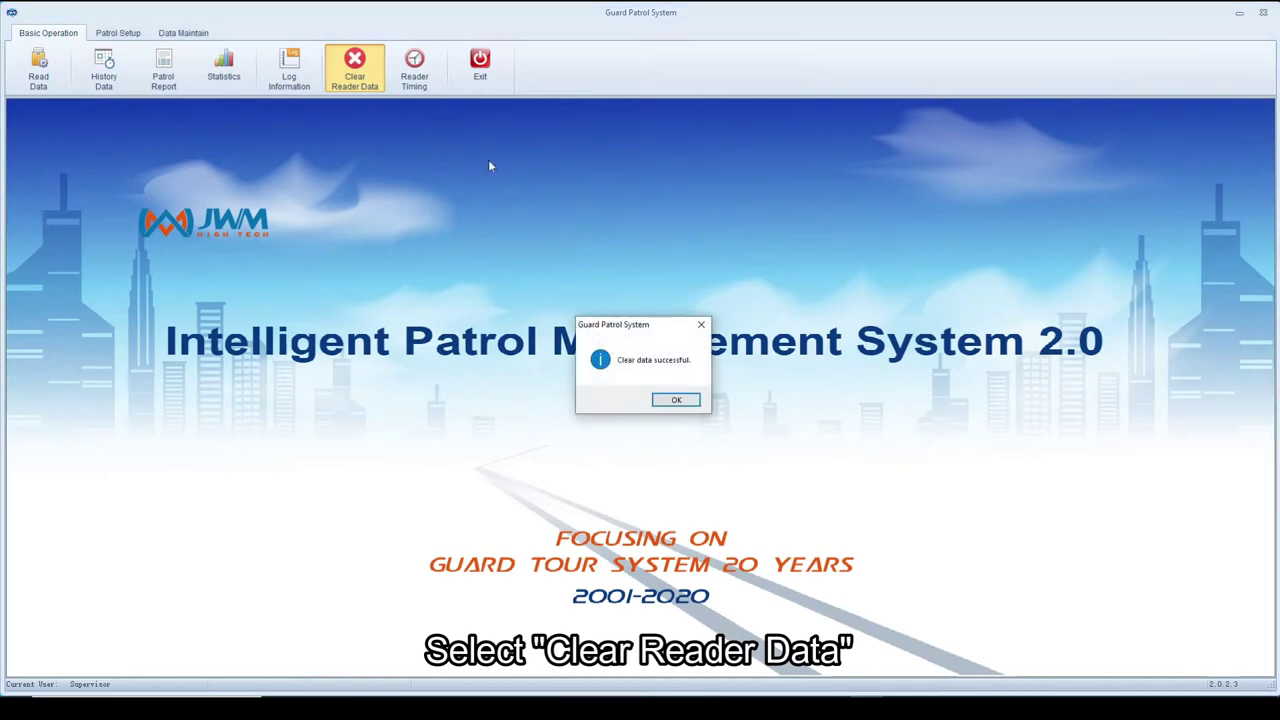
pyautogui.click(687, 402)
pyautogui.click(418, 80)
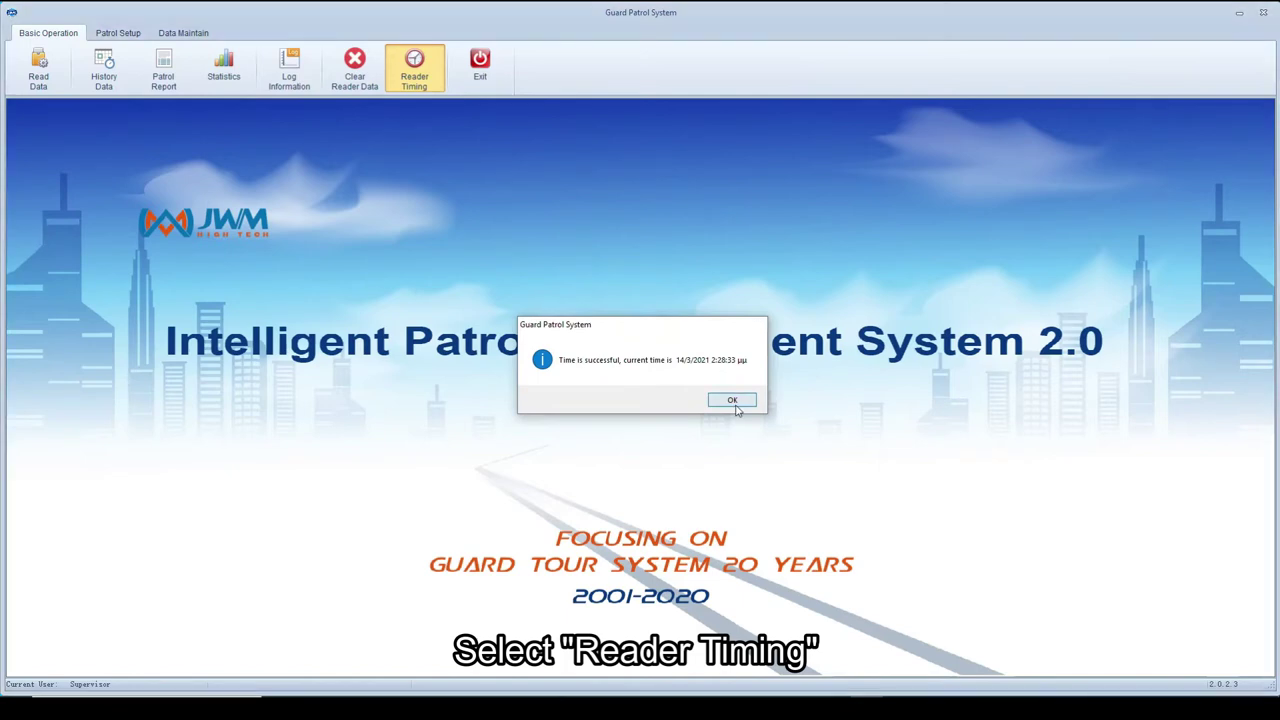
pyautogui.click(734, 403)
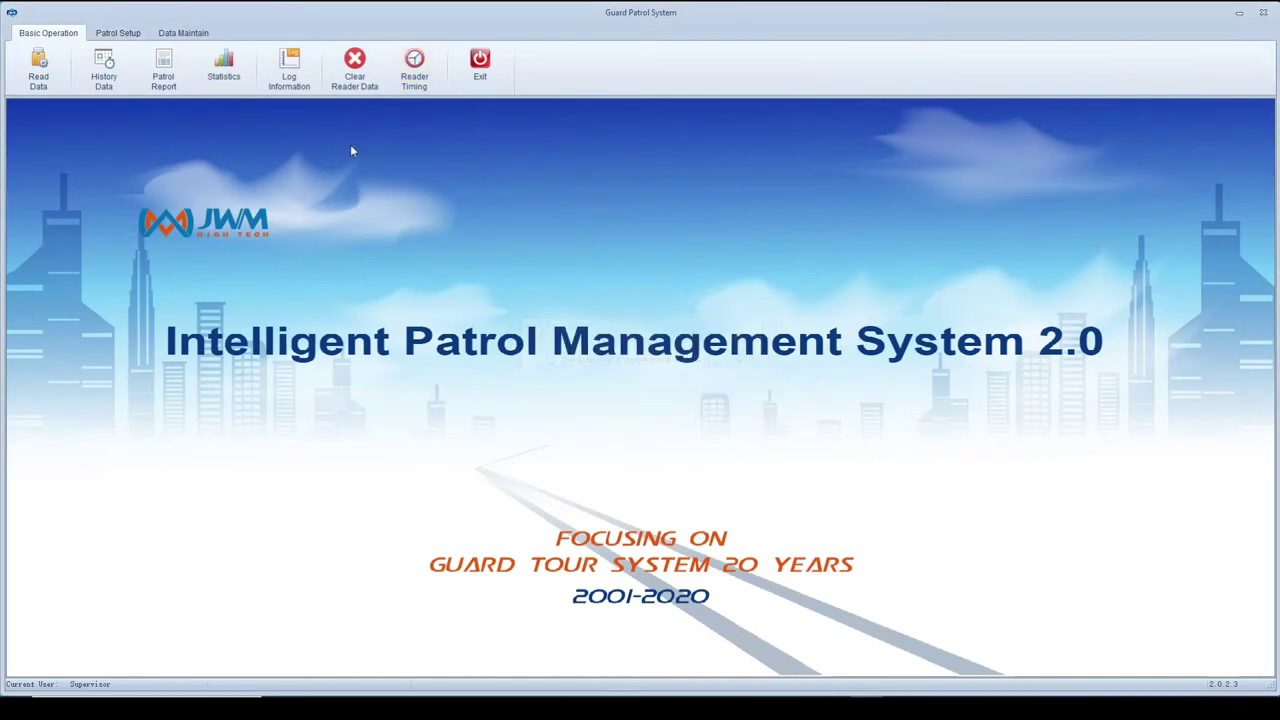
# - Set Company Function and Event Function to Yes in Parameter Setup and confirm
pyautogui.click(198, 36)
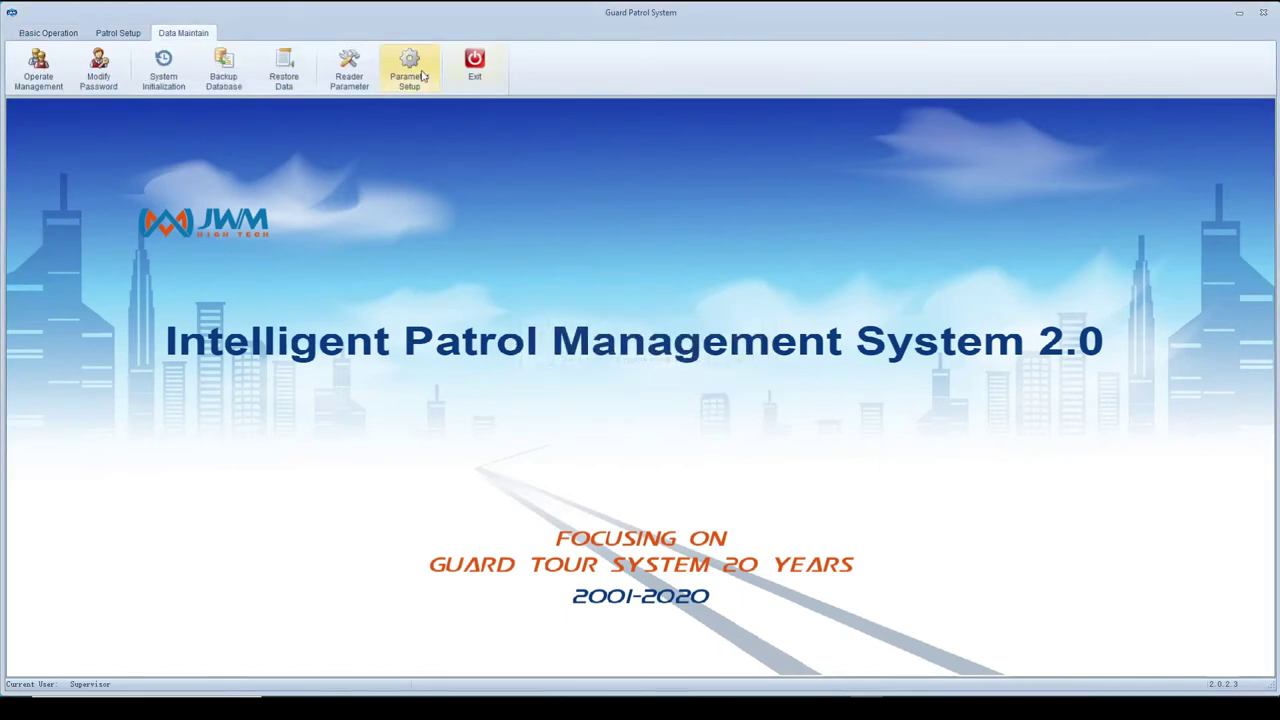
pyautogui.click(409, 70)
pyautogui.click(686, 237)
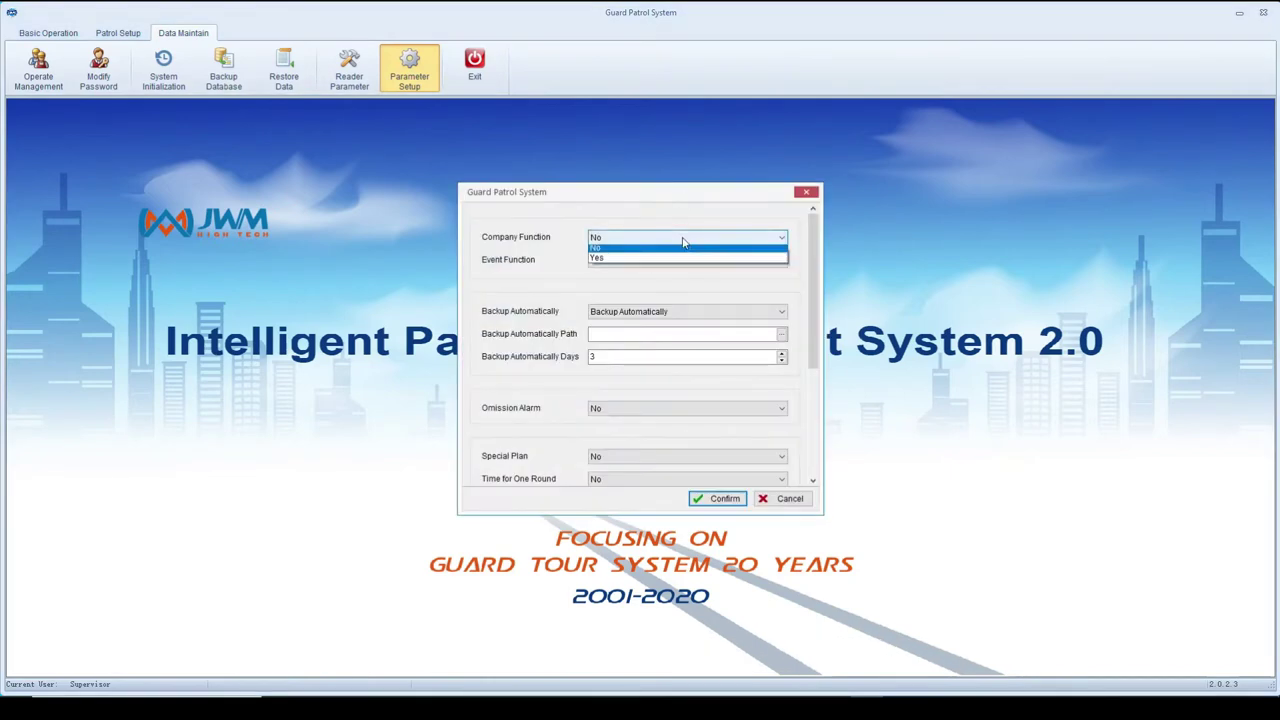
pyautogui.click(662, 270)
pyautogui.click(662, 262)
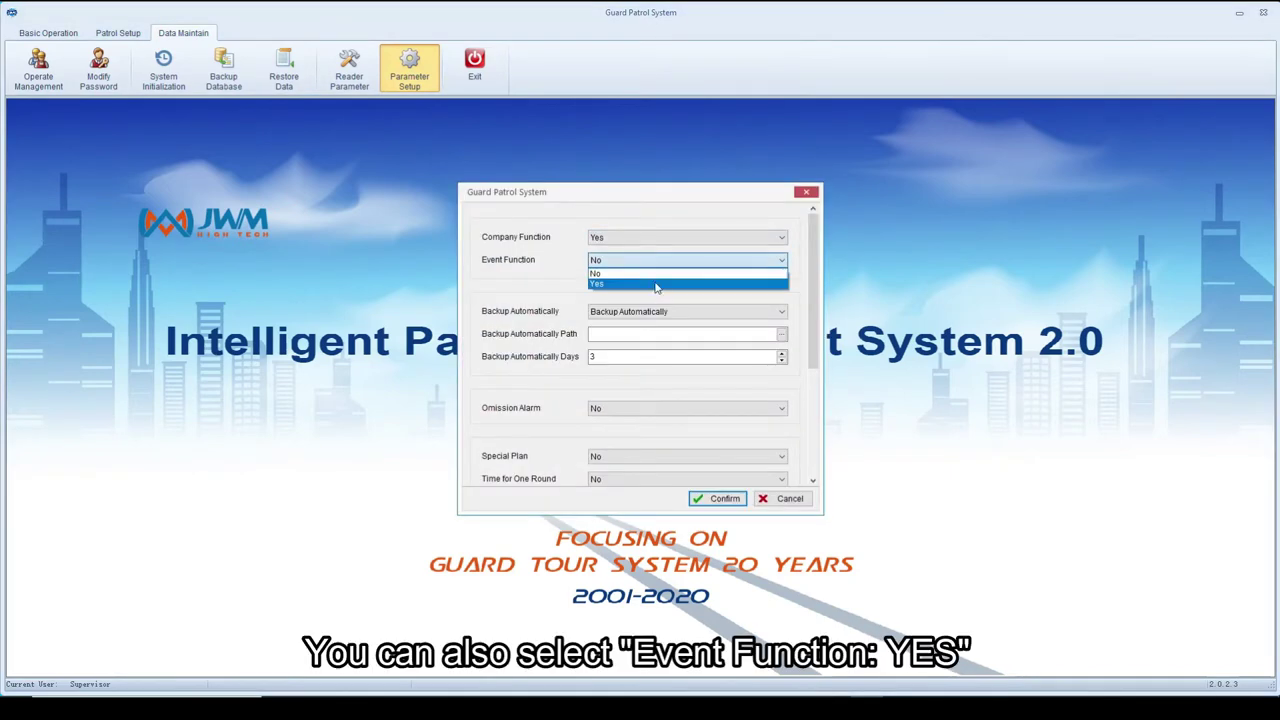
pyautogui.click(656, 284)
pyautogui.click(723, 500)
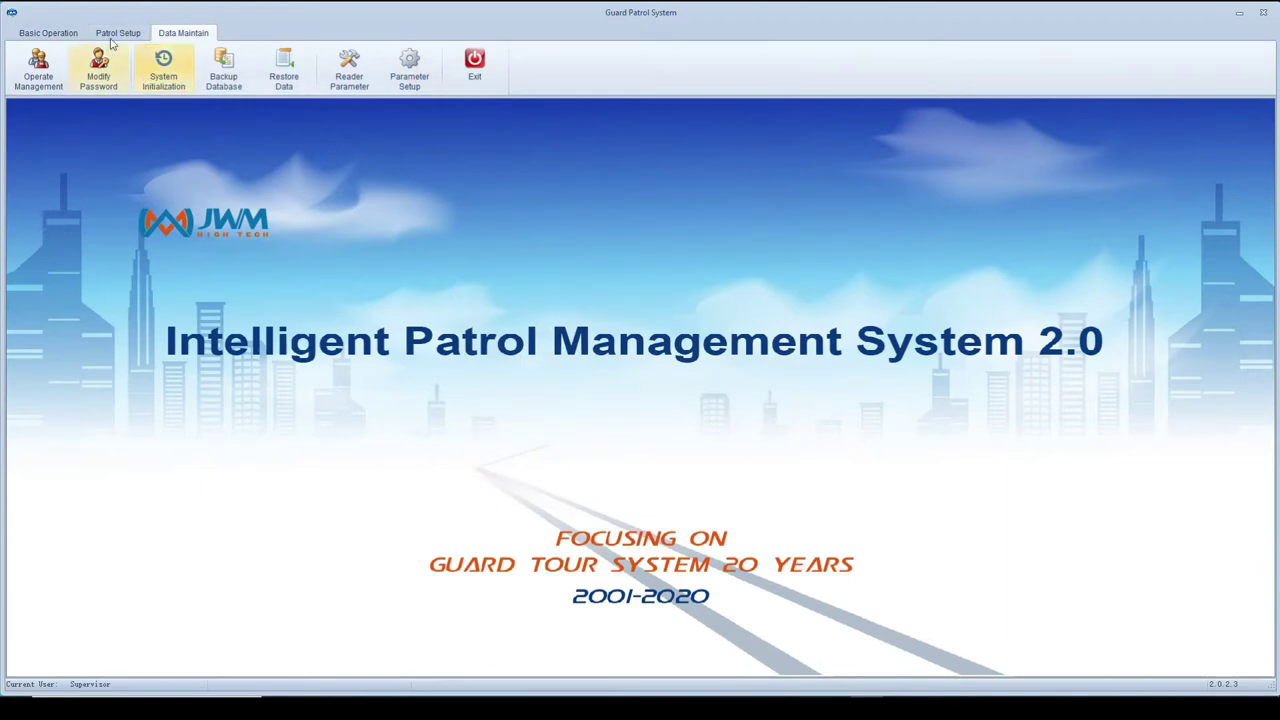
pyautogui.click(42, 35)
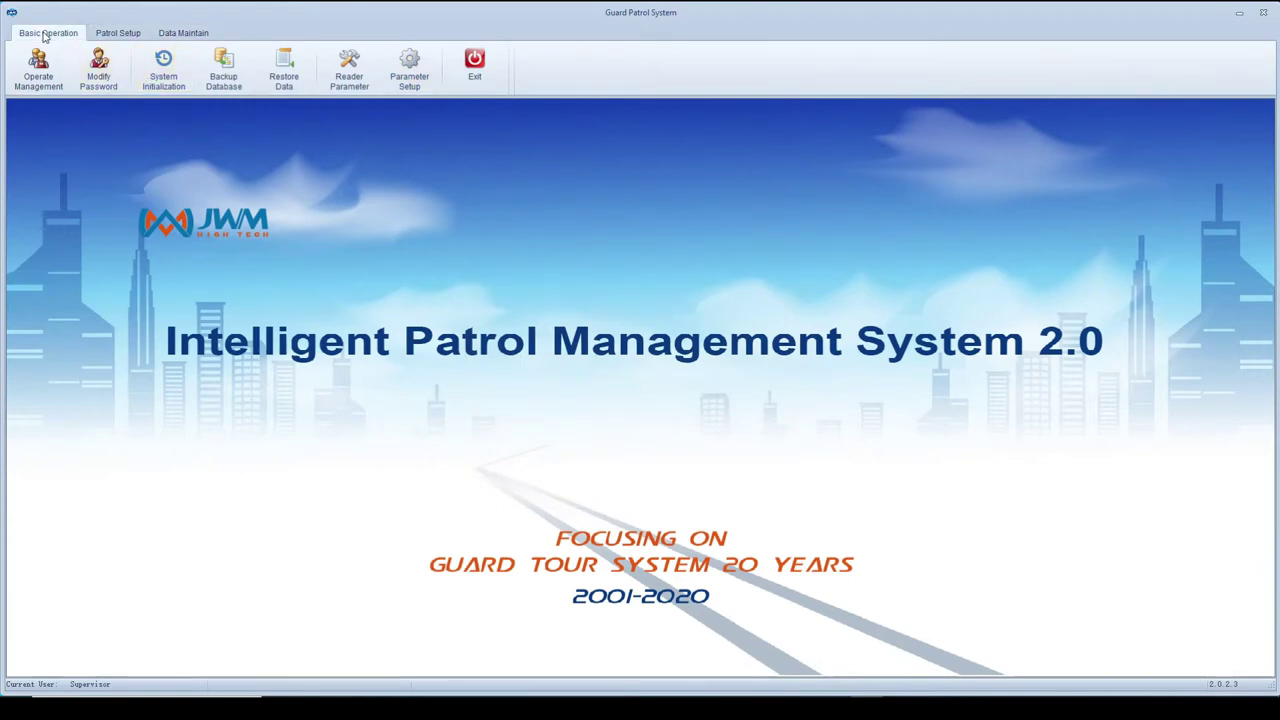
pyautogui.click(118, 33)
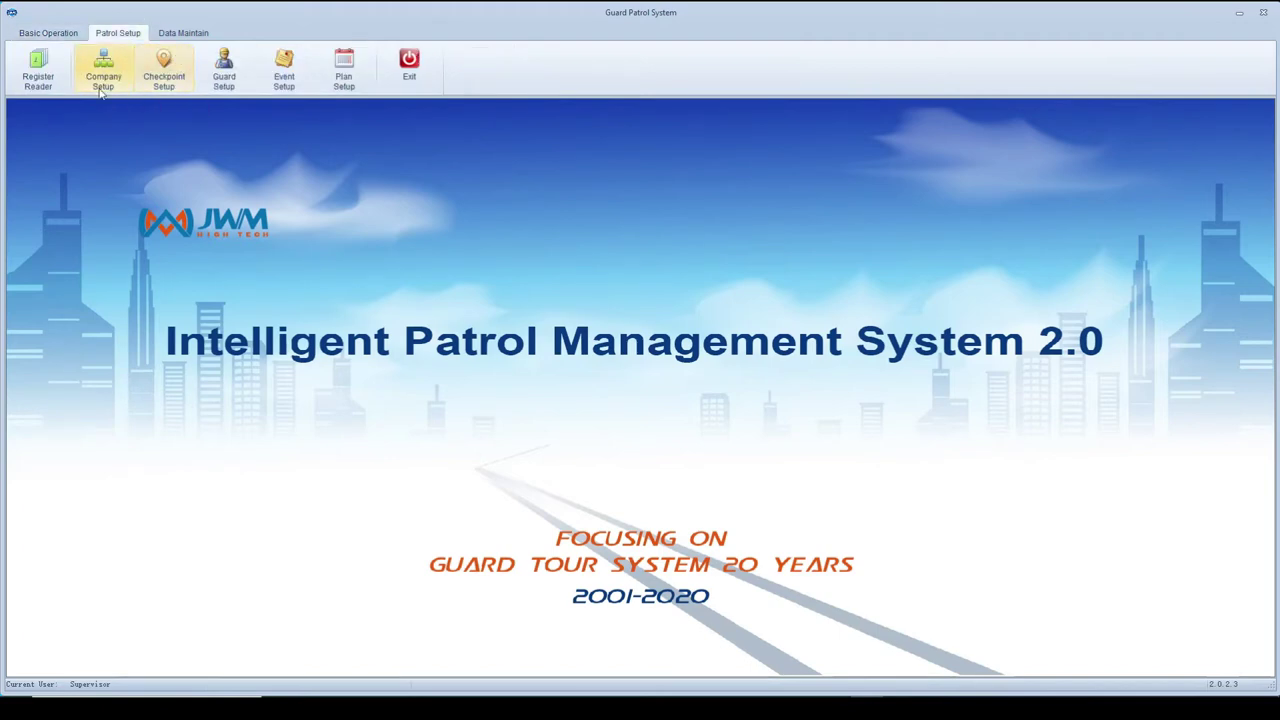
# - Add the company 'Security Explained' in Company Setup
pyautogui.click(103, 70)
pyautogui.click(752, 284)
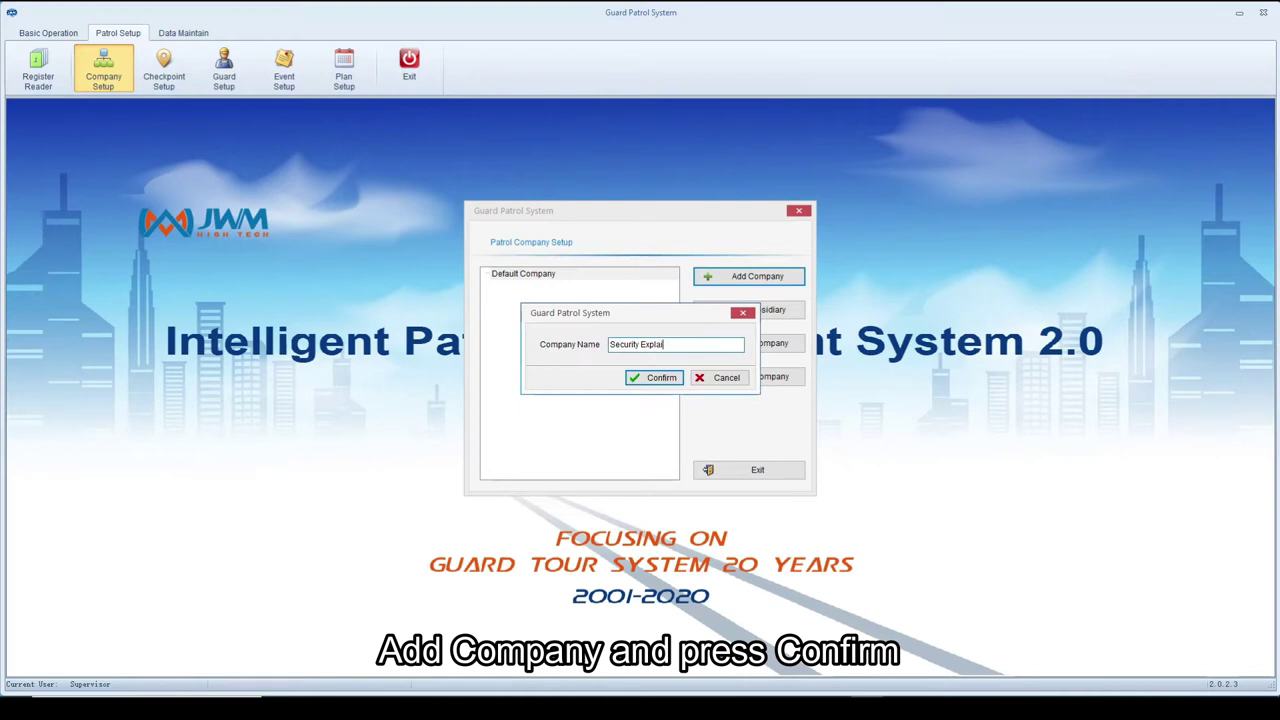
pyautogui.write('ned')
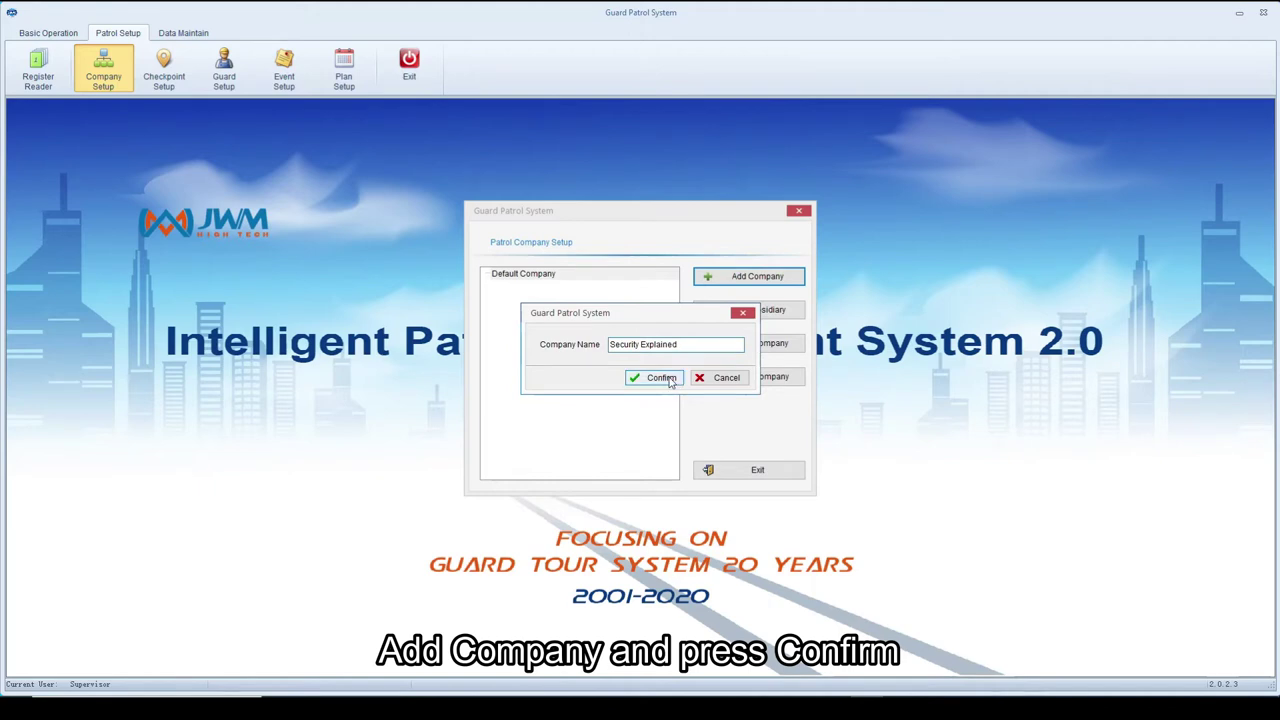
pyautogui.click(662, 377)
# - Add subsidiary 'Patrol 1' under Security Explained and close company setup
pyautogui.click(746, 312)
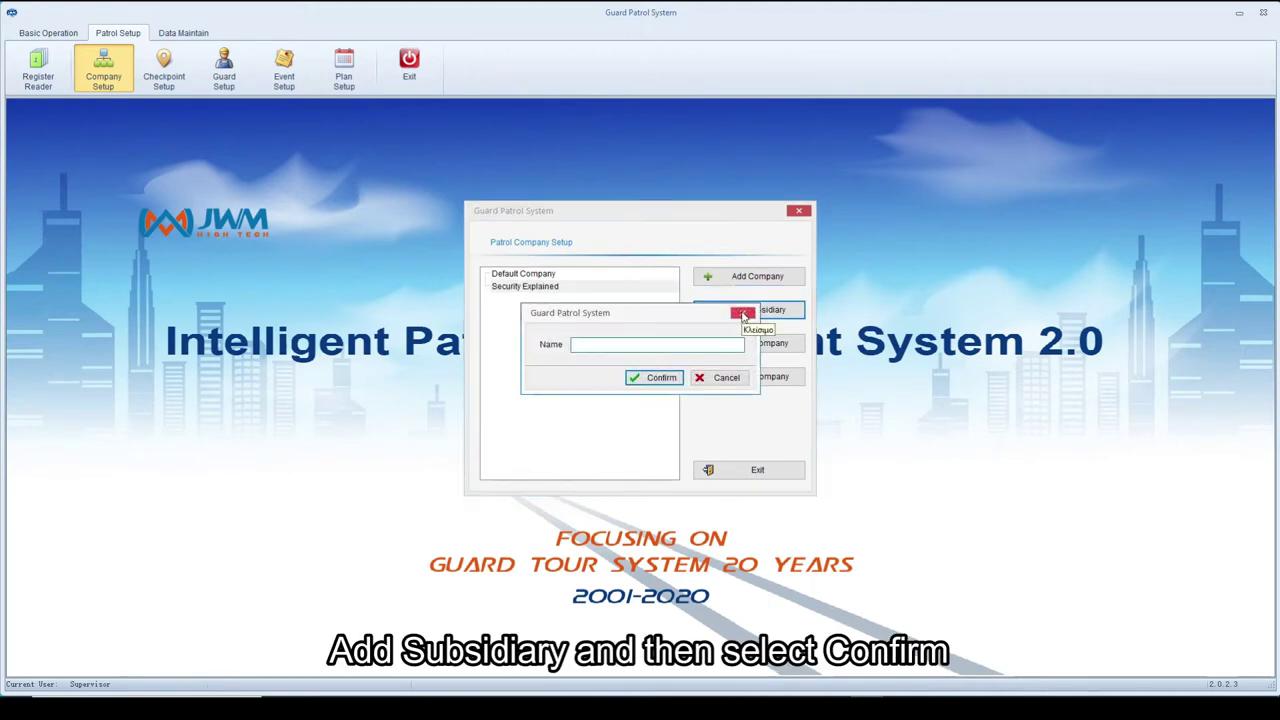
pyautogui.write('Patrol 1')
pyautogui.click(660, 377)
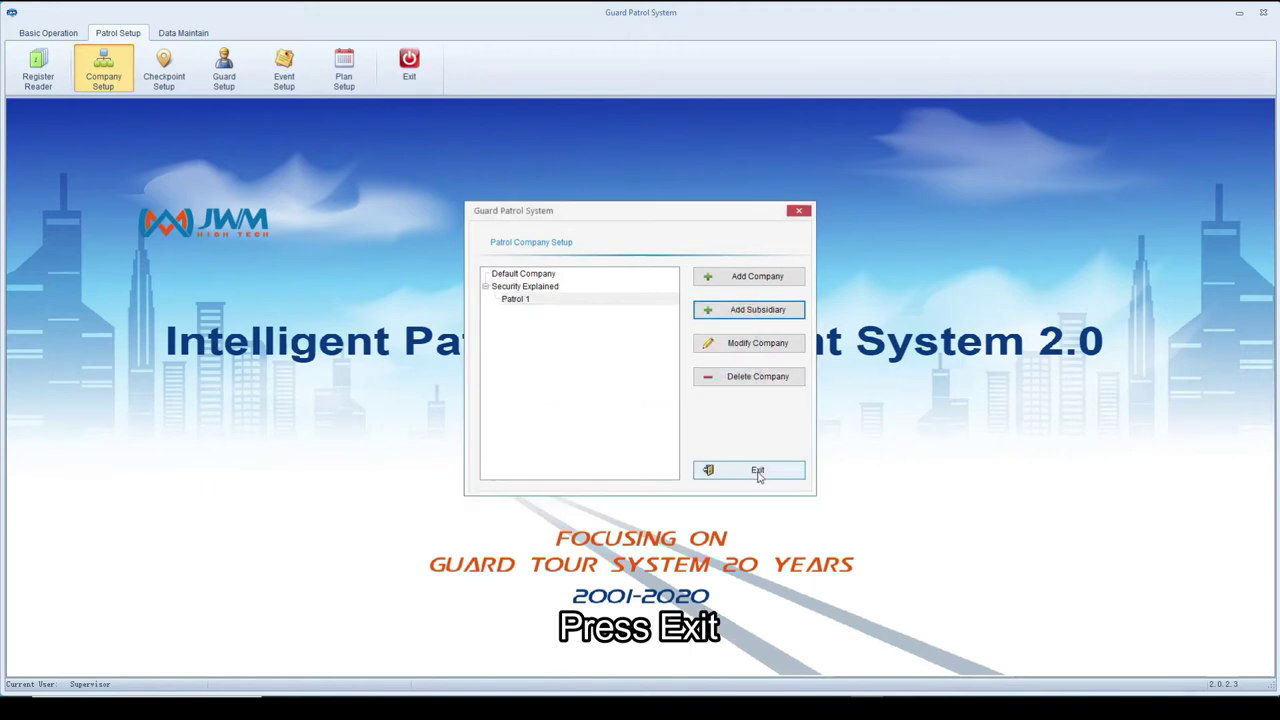
pyautogui.click(757, 470)
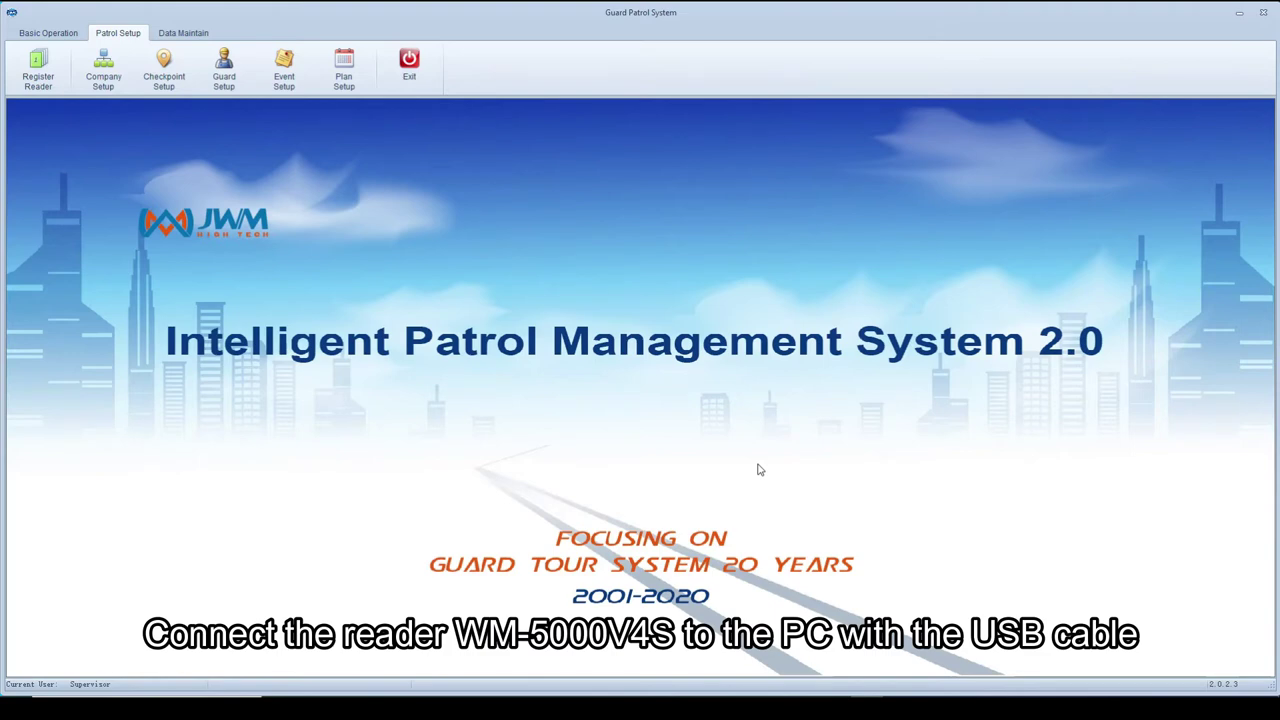
# - Read the checkpoints stored in the reader into Patrol 1
pyautogui.click(180, 85)
pyautogui.click(418, 241)
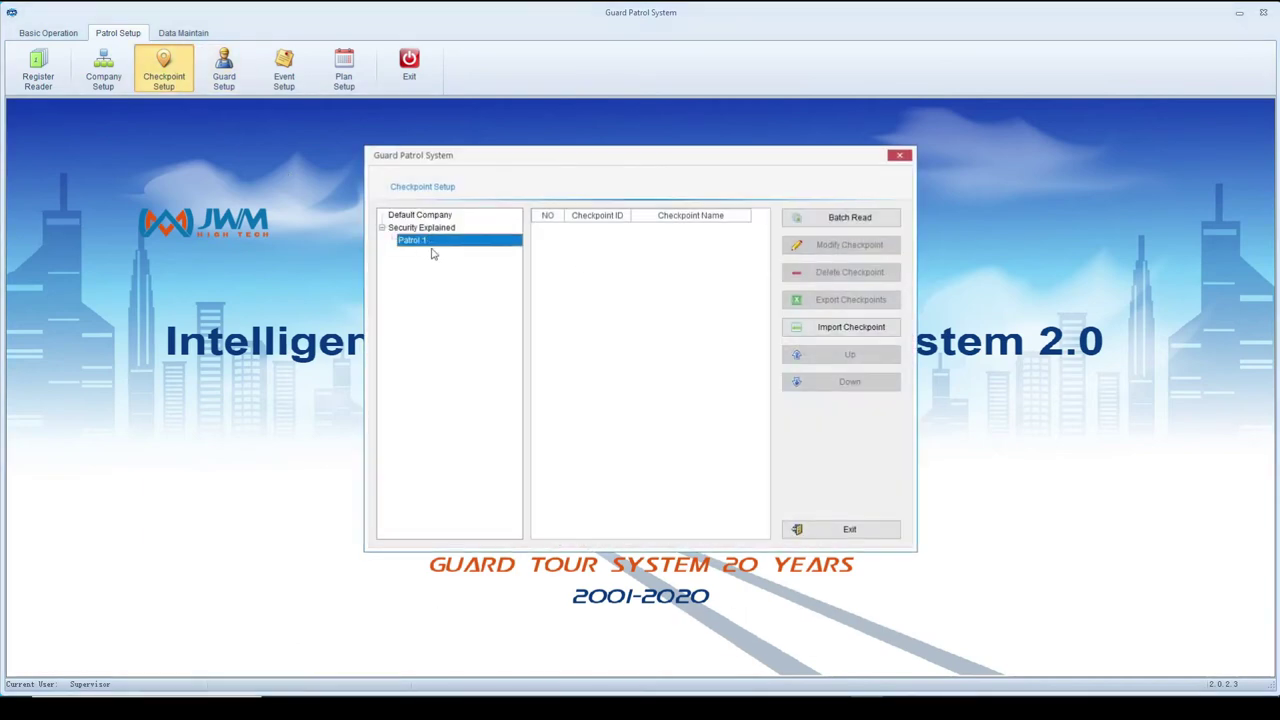
pyautogui.click(870, 218)
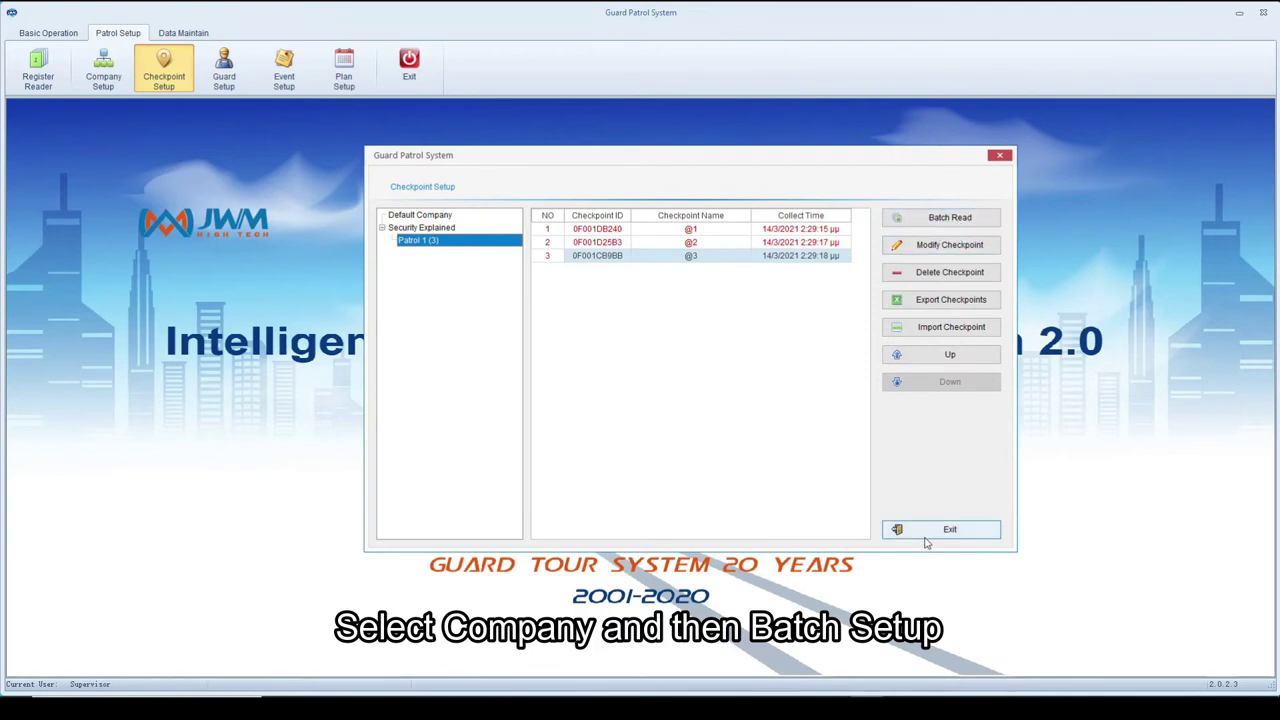
# - Rename the three checkpoints to Checkpoint 1, Checkpoint 2 and Checkpoint 3
pyautogui.doubleClick(717, 229)
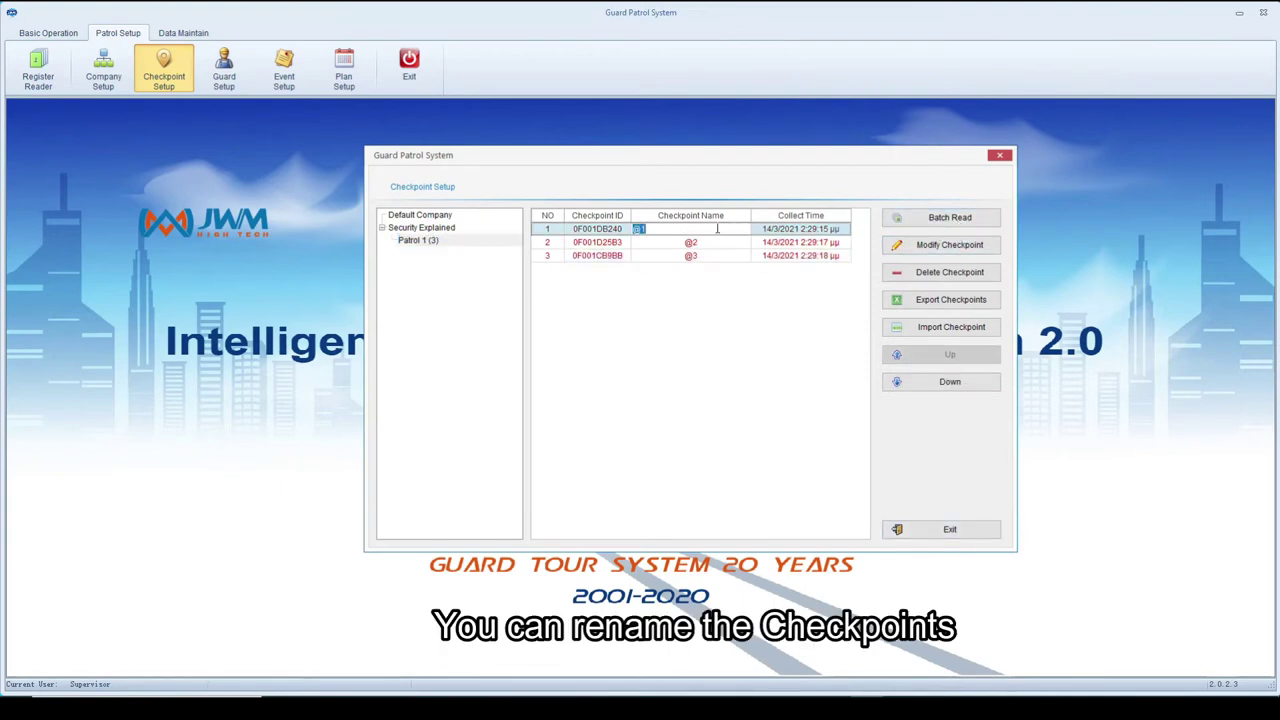
pyautogui.write('Checkpoint 1')
pyautogui.doubleClick(719, 242)
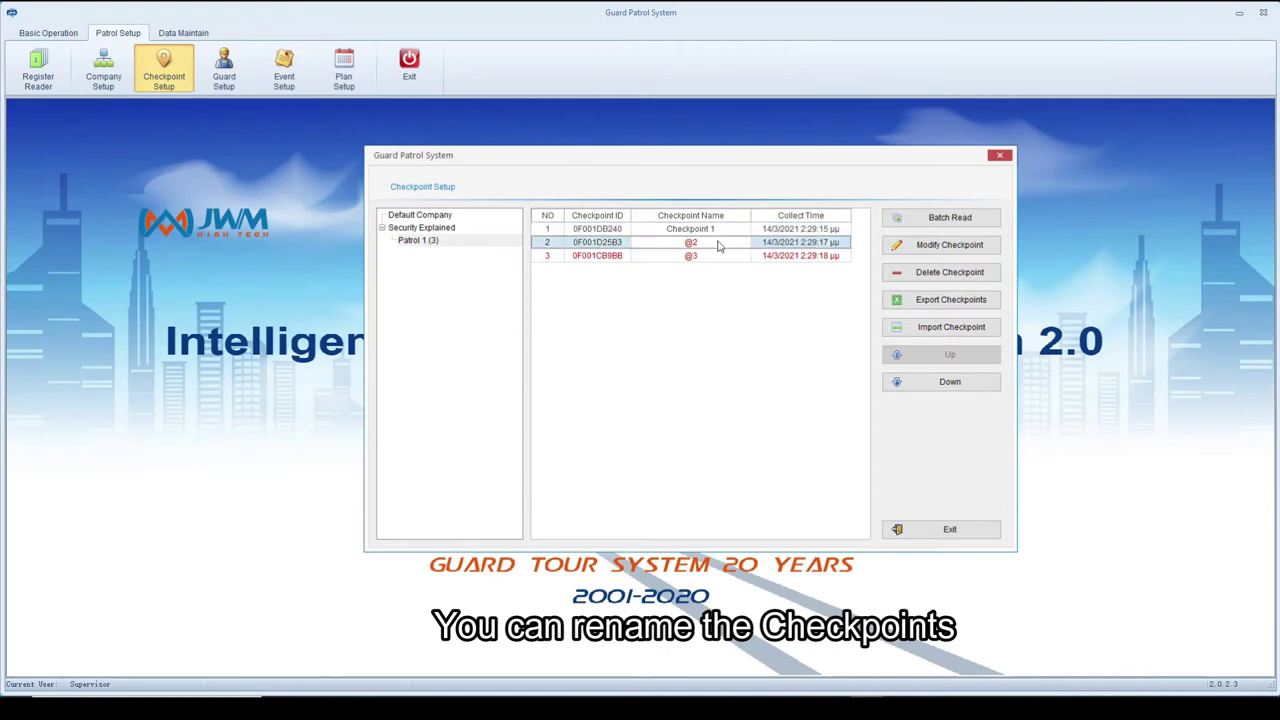
pyautogui.write('Che')
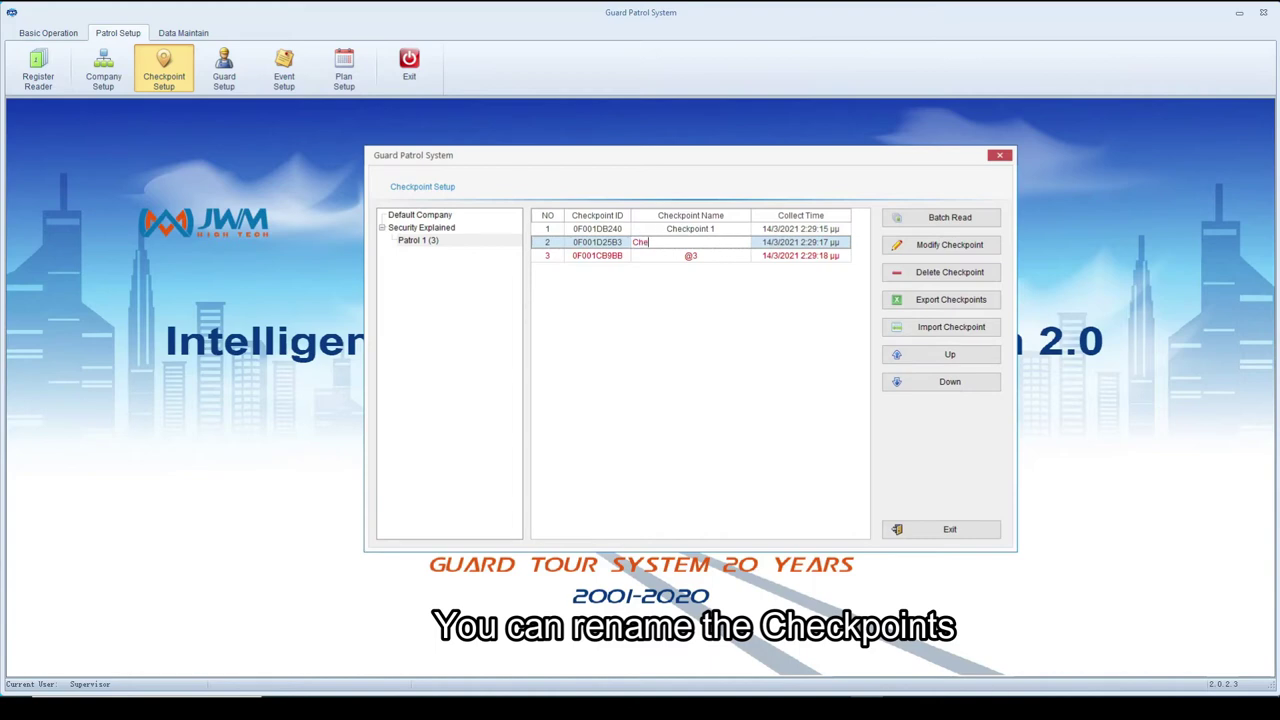
pyautogui.write('ckpoint 2')
pyautogui.doubleClick(730, 255)
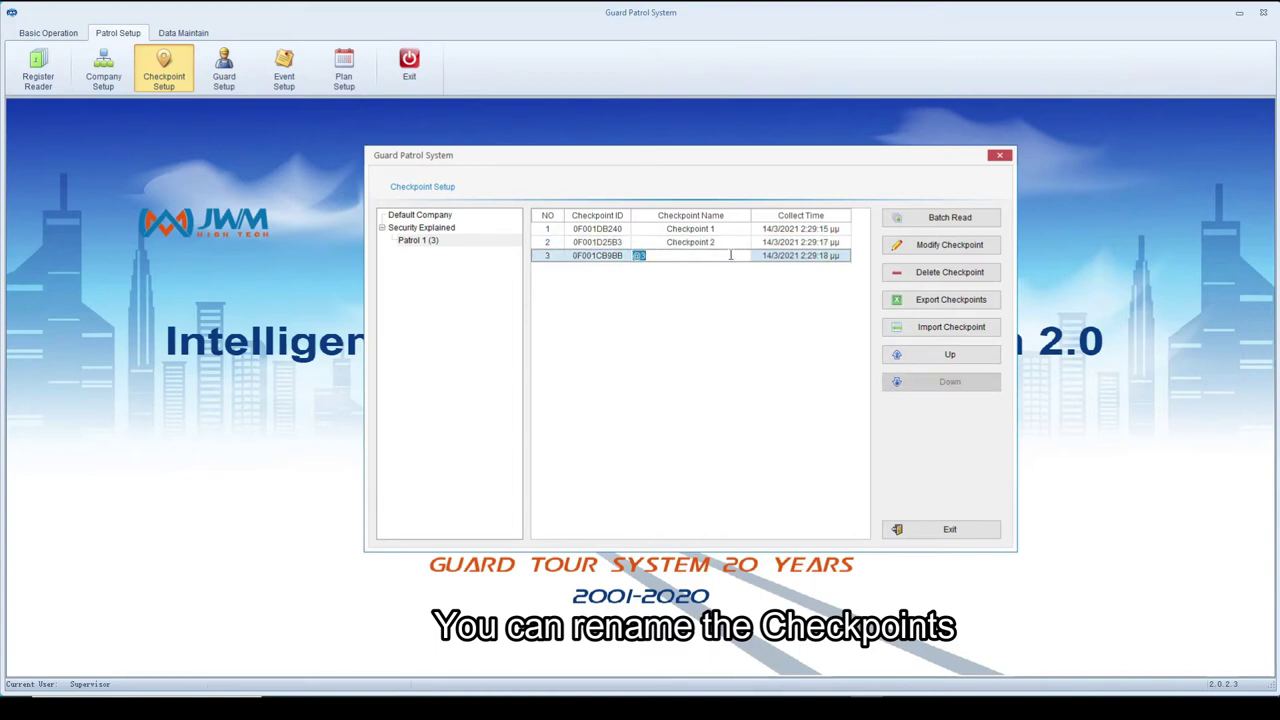
pyautogui.write('Checkpoint 3')
pyautogui.press('Return')
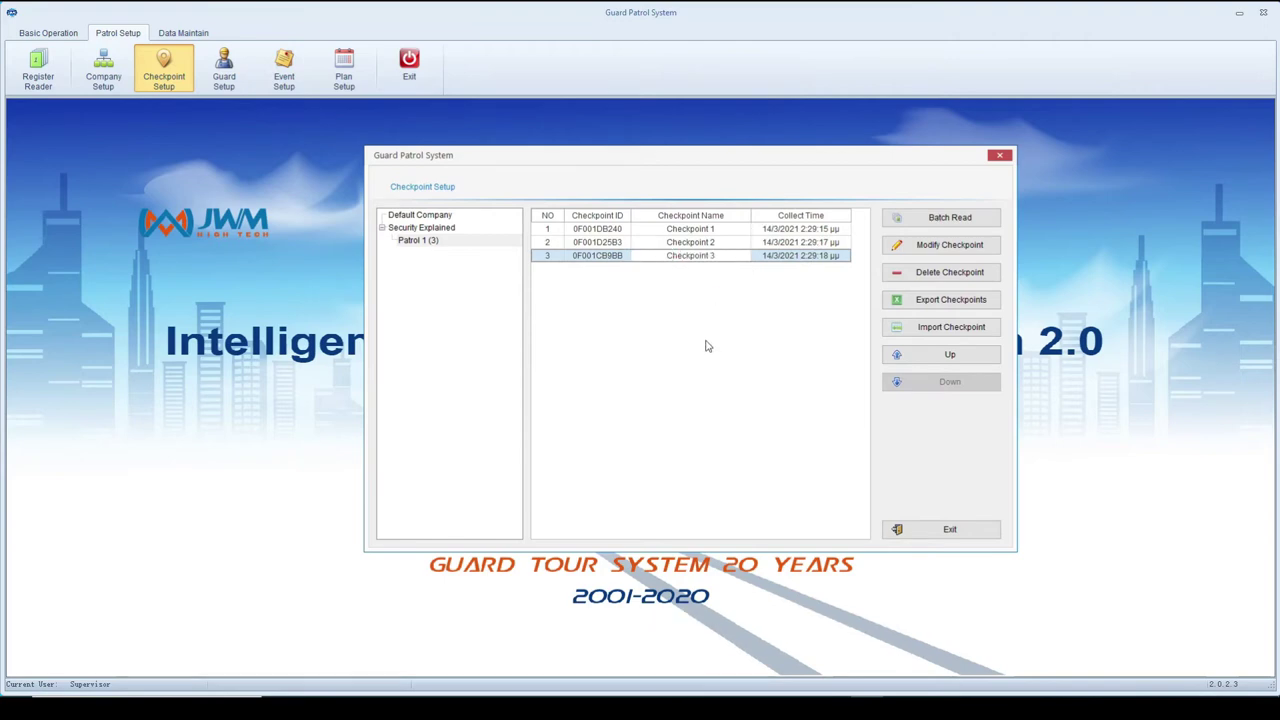
pyautogui.click(950, 531)
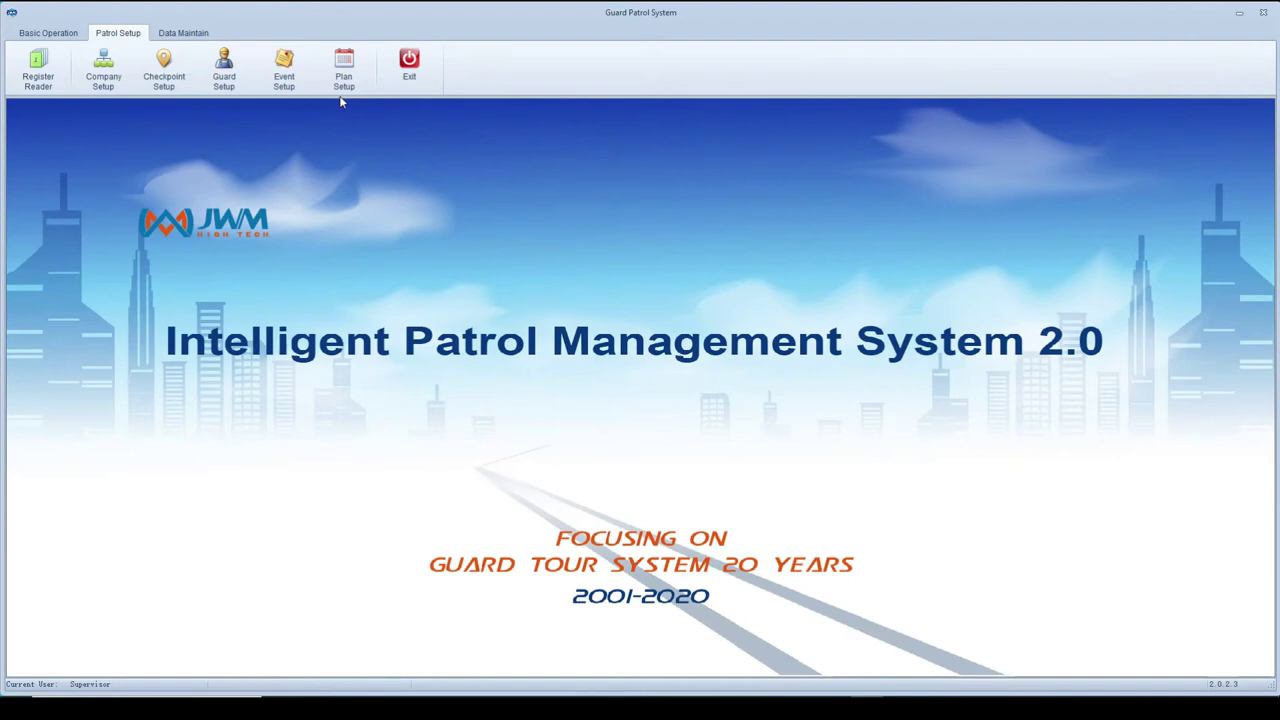
# - Batch-read the guard keyfob from the reader into Patrol 1
pyautogui.click(224, 68)
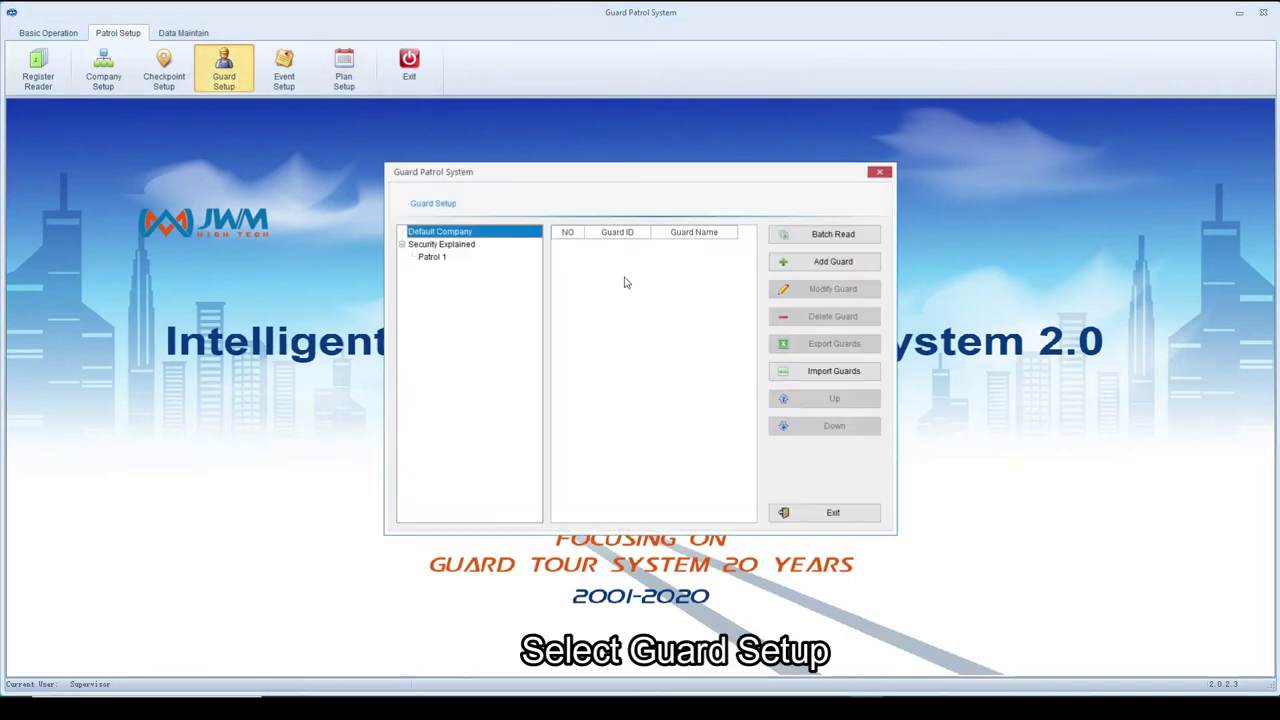
pyautogui.click(432, 259)
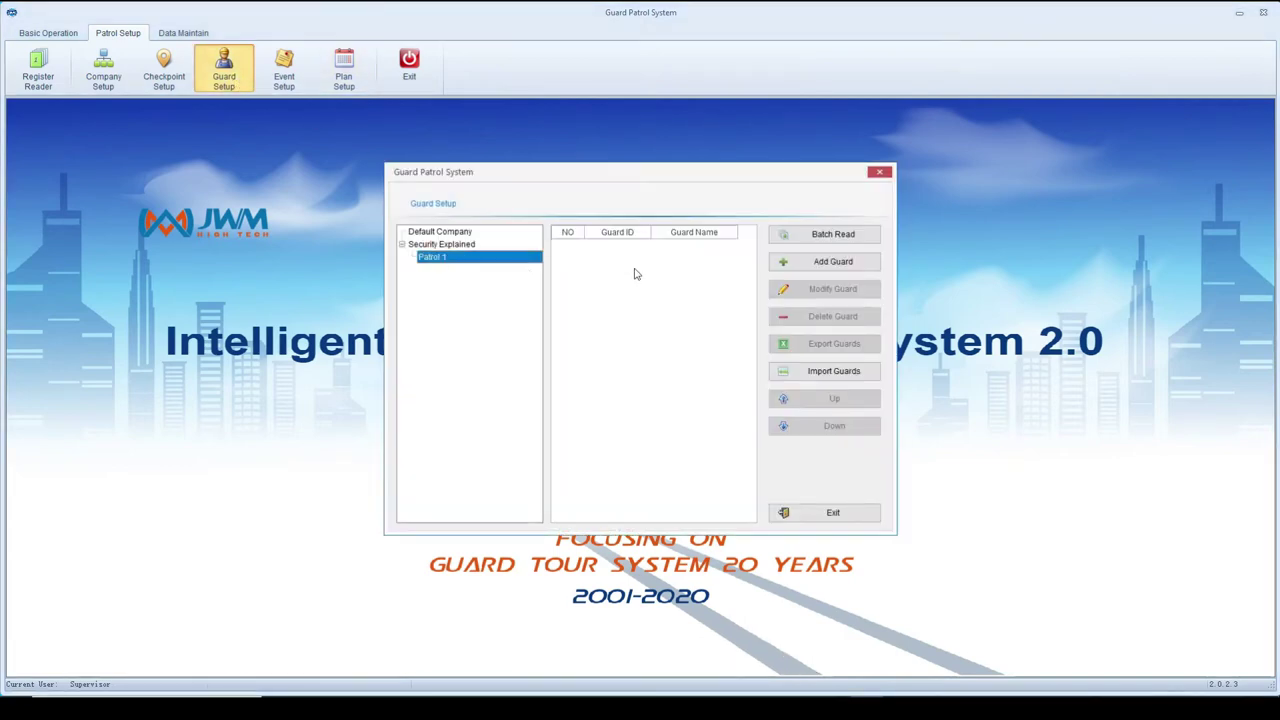
pyautogui.click(834, 262)
pyautogui.click(737, 388)
pyautogui.click(857, 241)
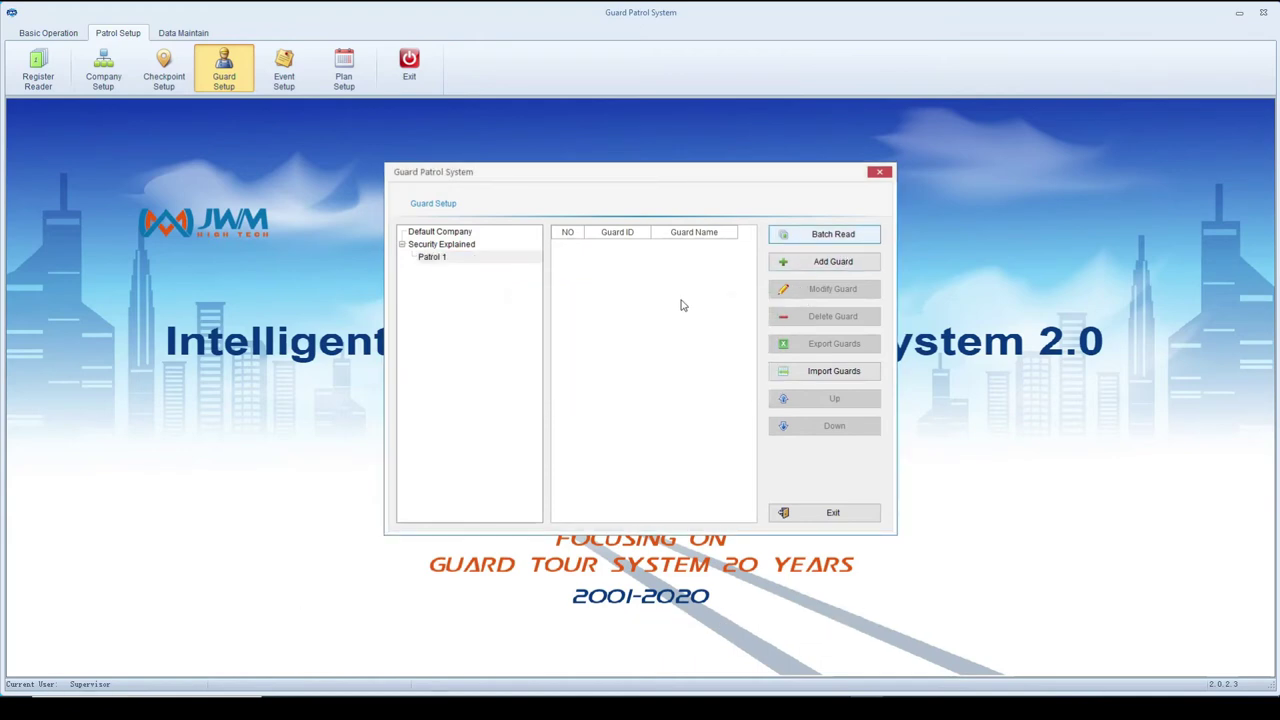
# - Rename the new guard to 'Guard 1' and open patrol plan setup
pyautogui.click(683, 250)
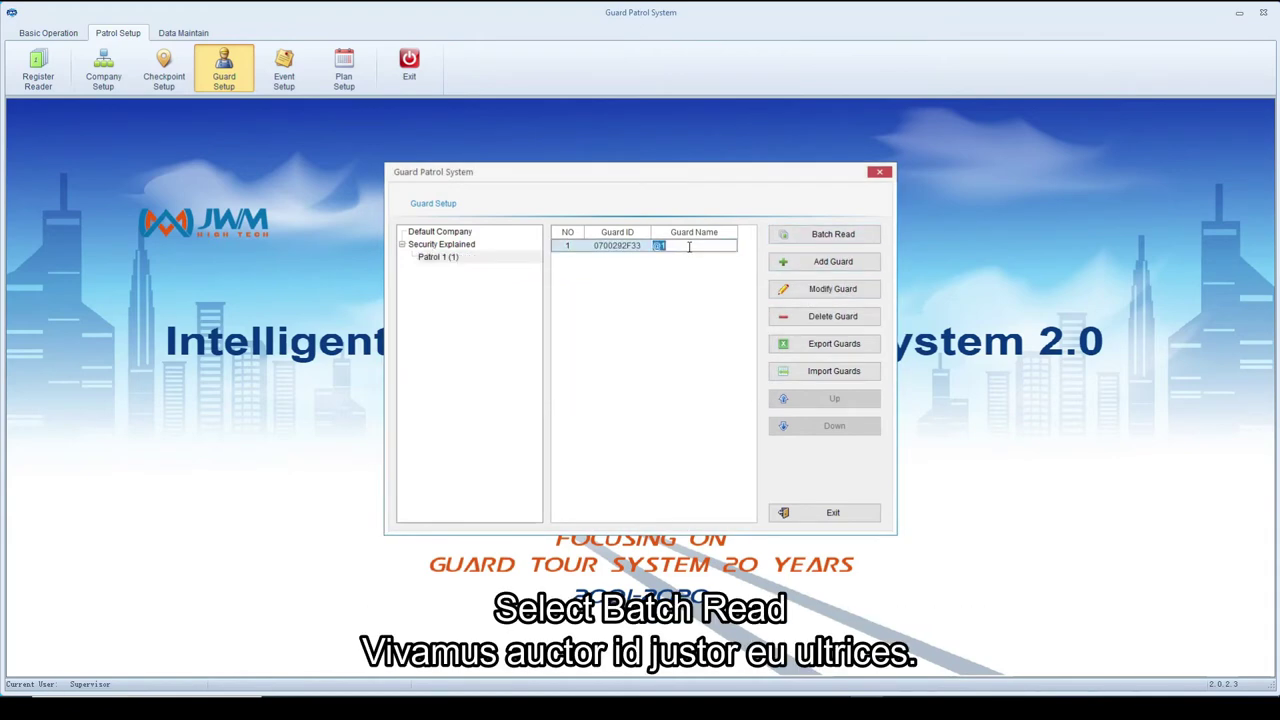
pyautogui.write('Guard 1')
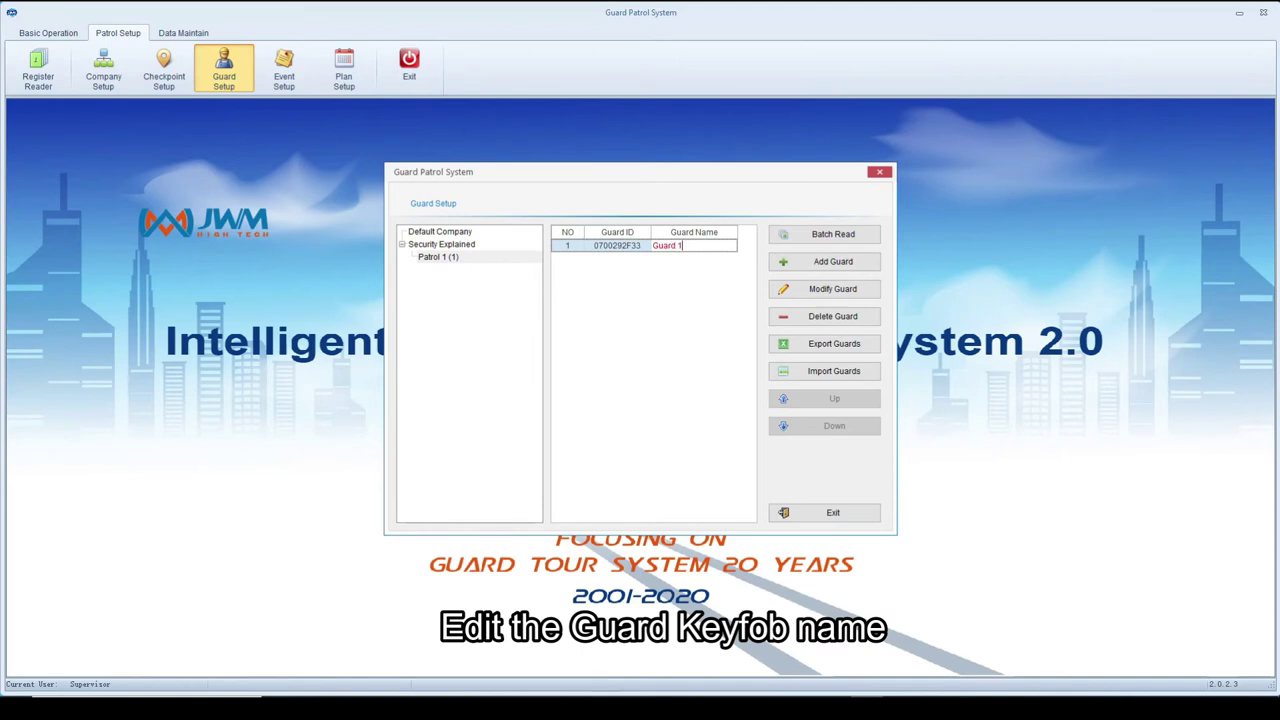
pyautogui.click(646, 397)
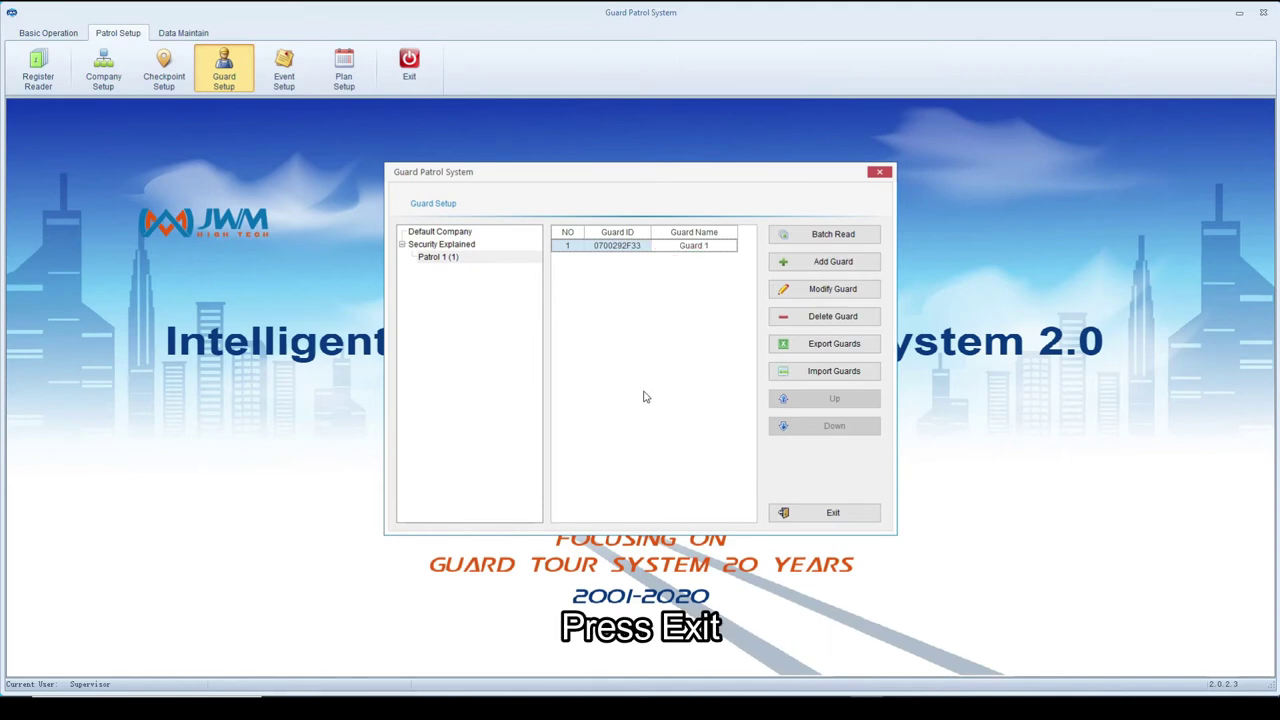
pyautogui.click(834, 513)
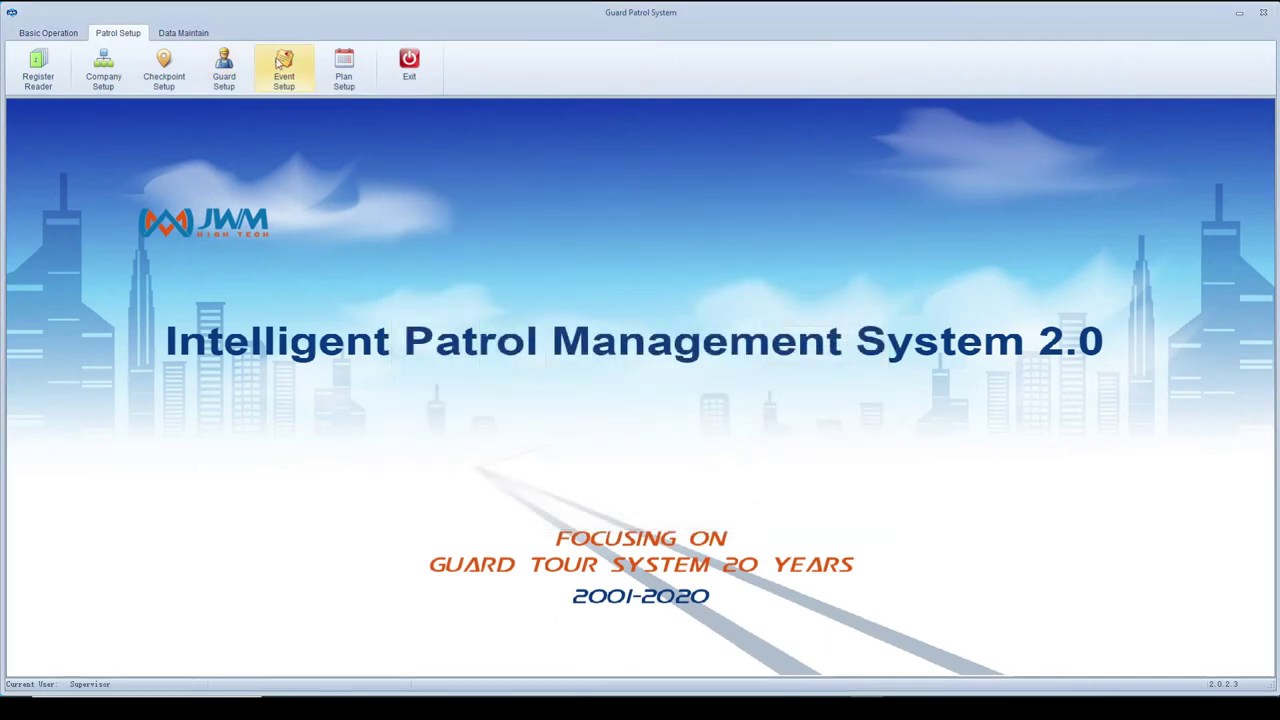
pyautogui.click(344, 78)
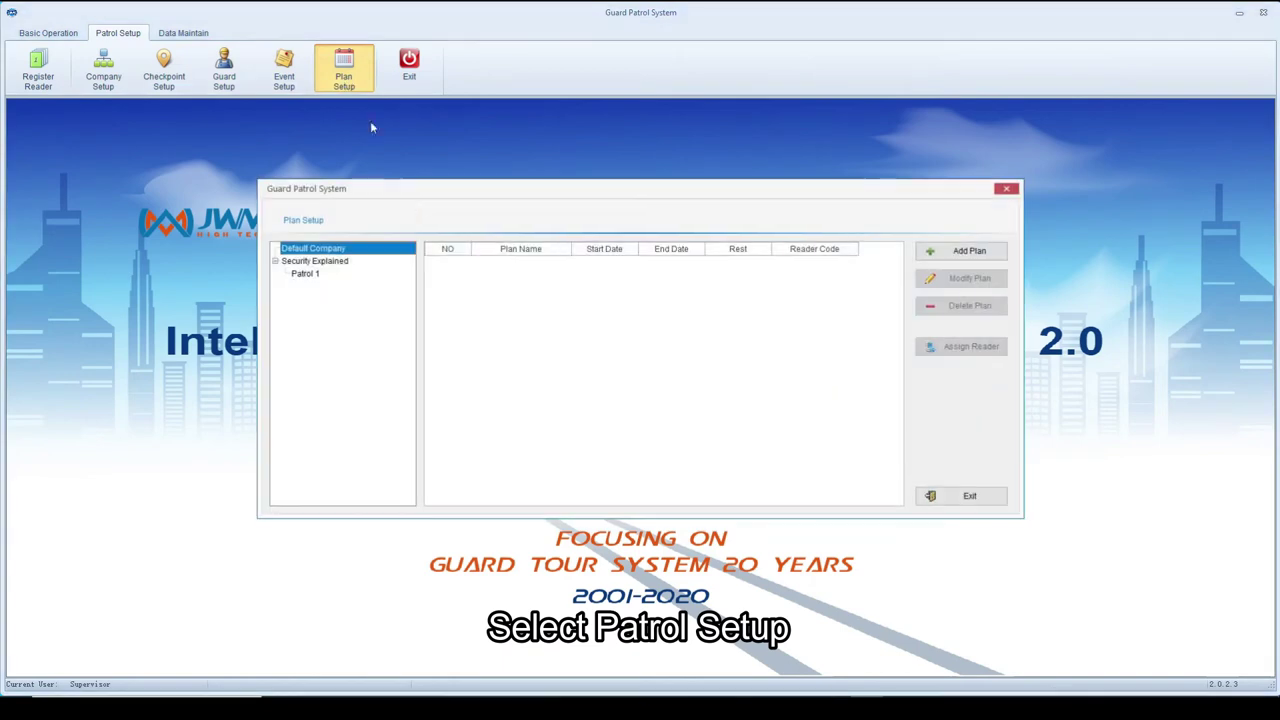
# - Create a new patrol plan for Patrol 1 including all three checkpoints
pyautogui.click(331, 274)
pyautogui.click(962, 251)
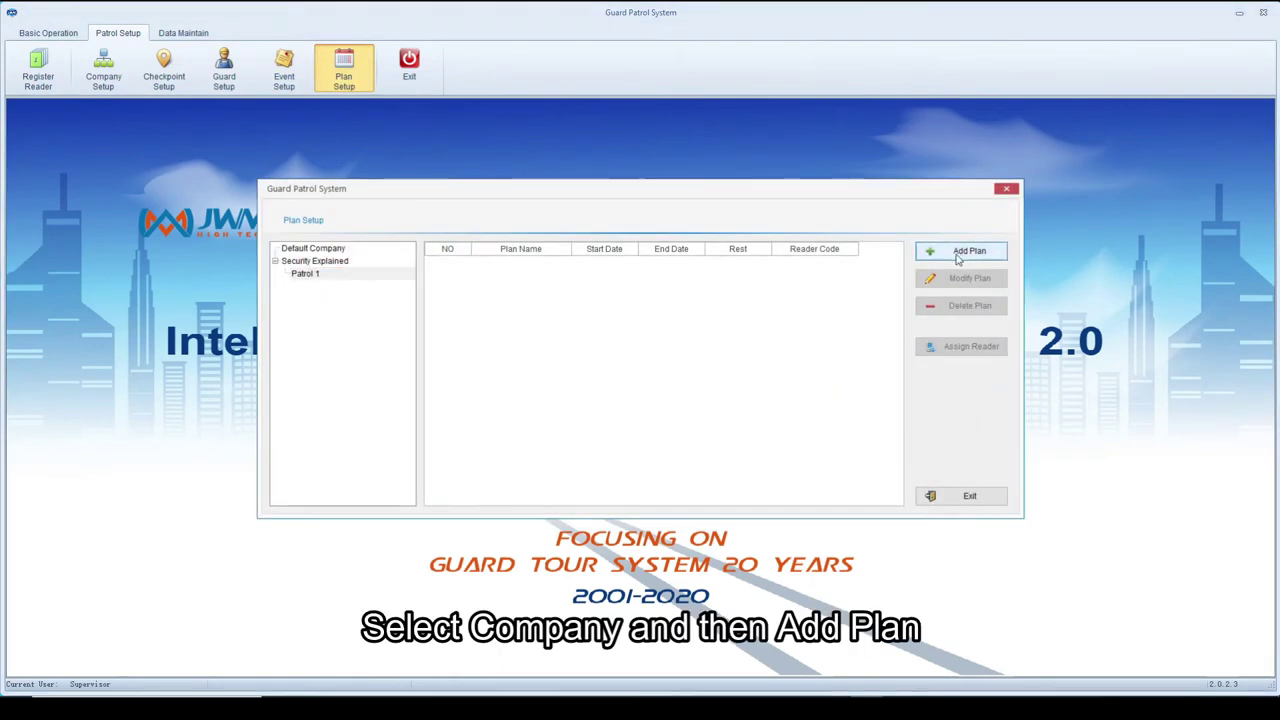
pyautogui.click(648, 333)
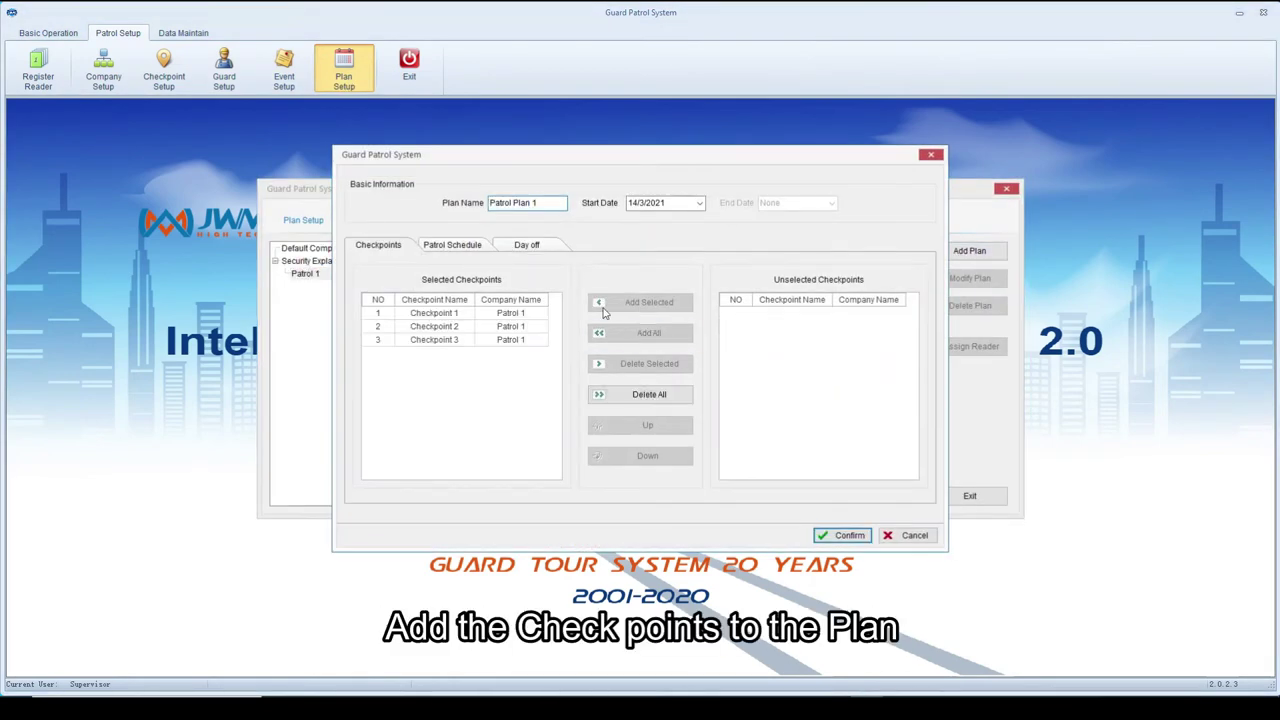
# - Batch-schedule the plan until 23:59 with 30-minute rounds, 10-minute rests, for Guard 1
pyautogui.click(470, 248)
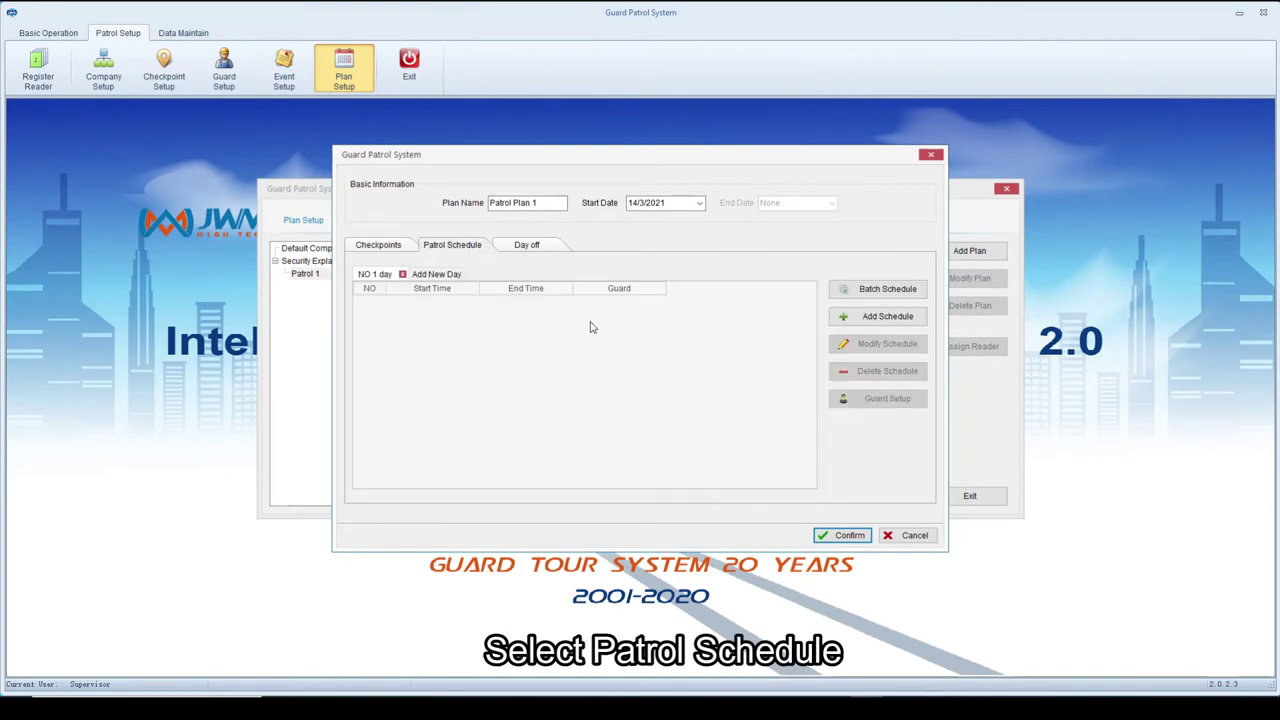
pyautogui.click(885, 289)
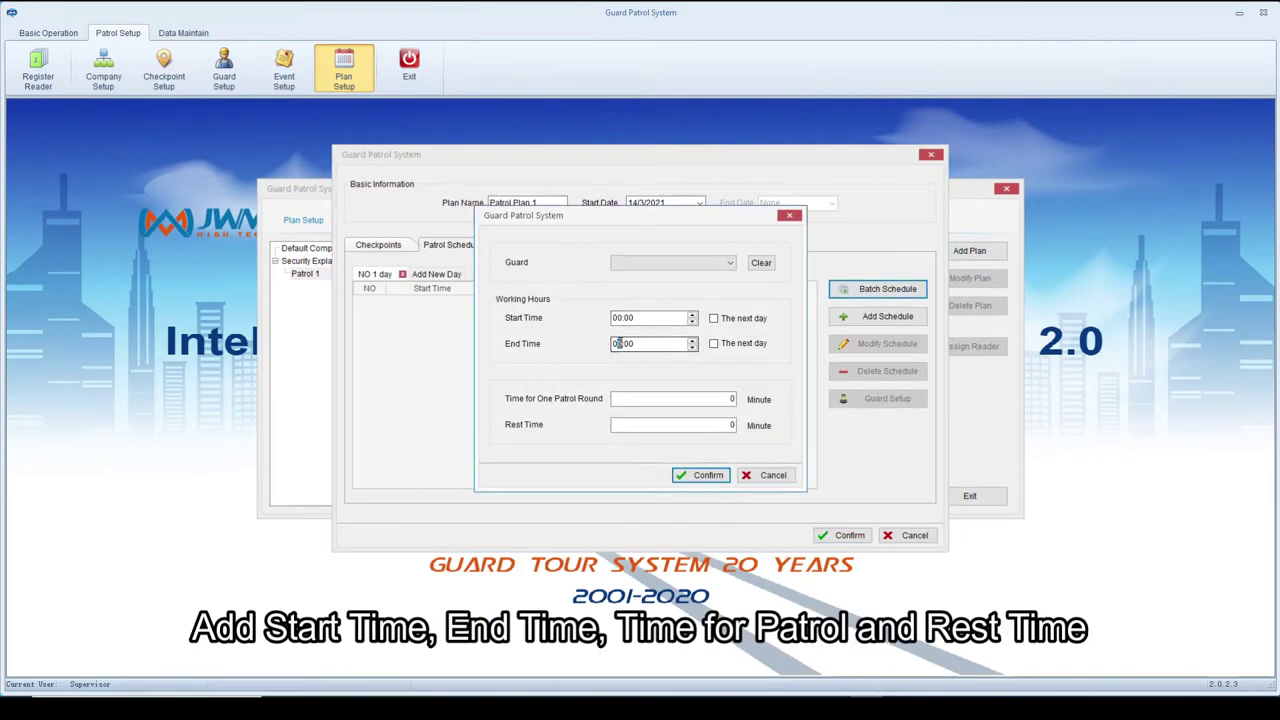
pyautogui.click(615, 344)
pyautogui.write('23:59')
pyautogui.click(727, 399)
pyautogui.write('3')
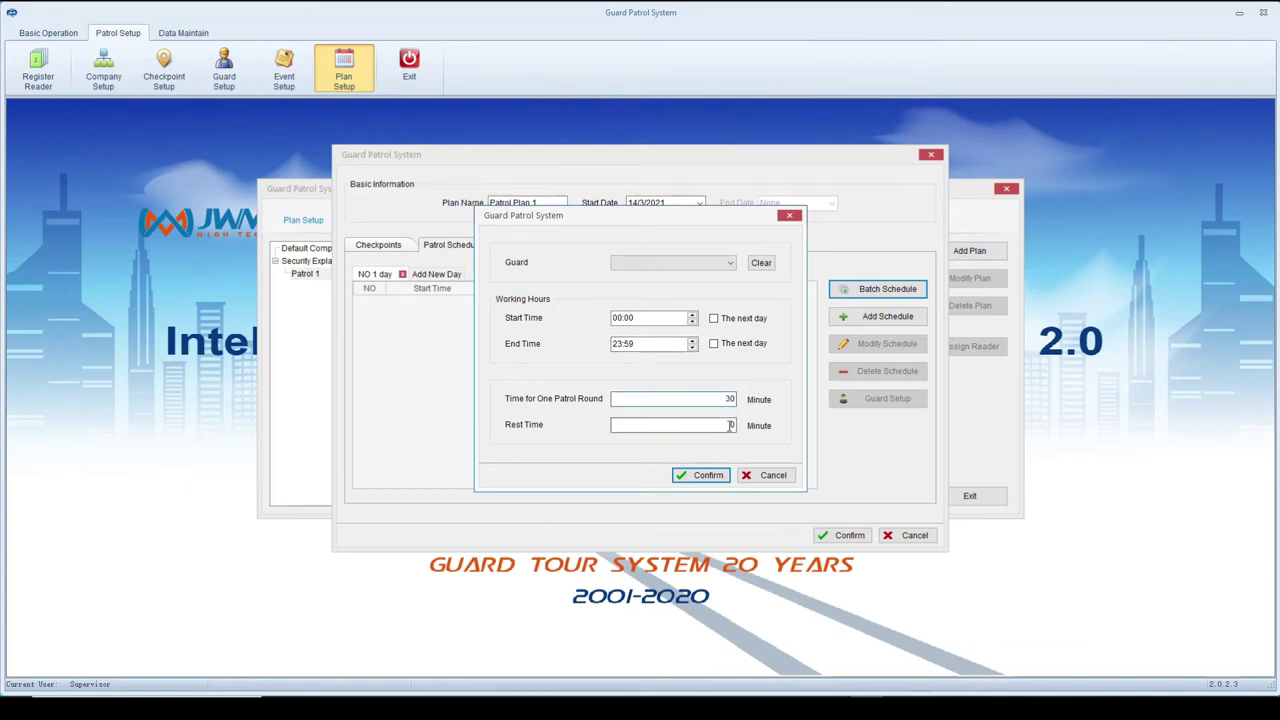
pyautogui.press('Tab')
pyautogui.write('10')
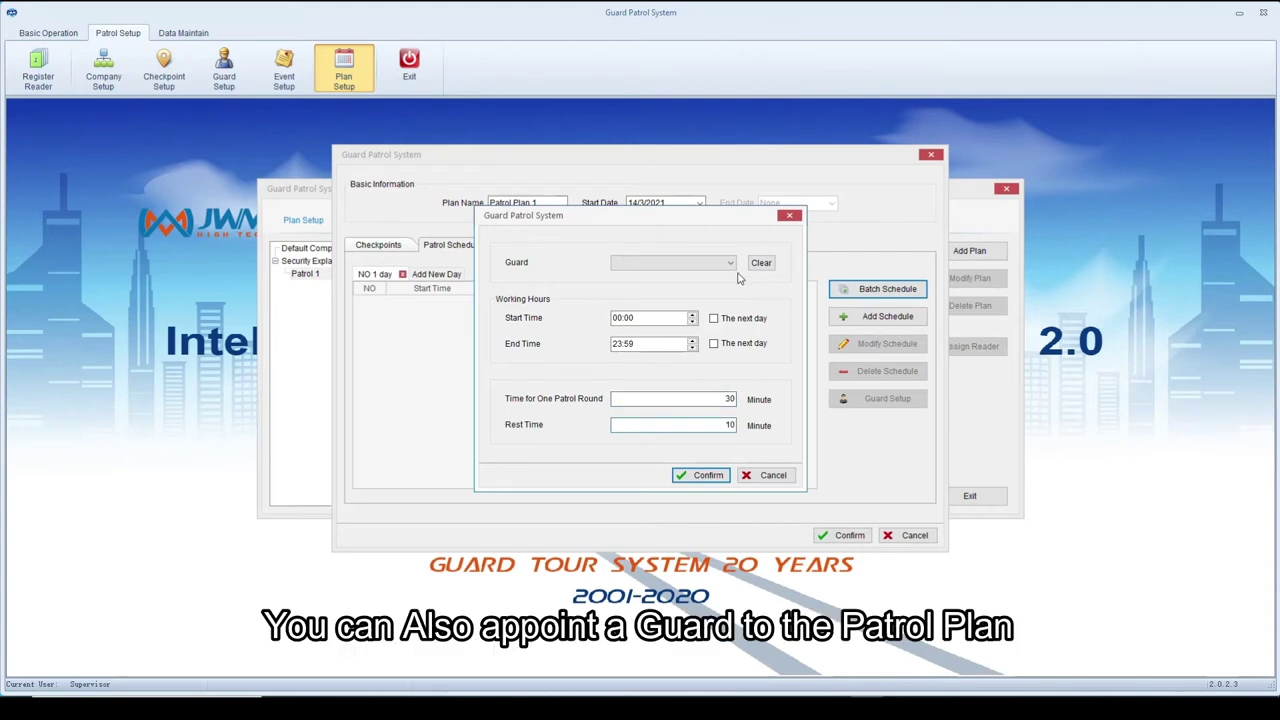
pyautogui.click(670, 262)
pyautogui.click(671, 284)
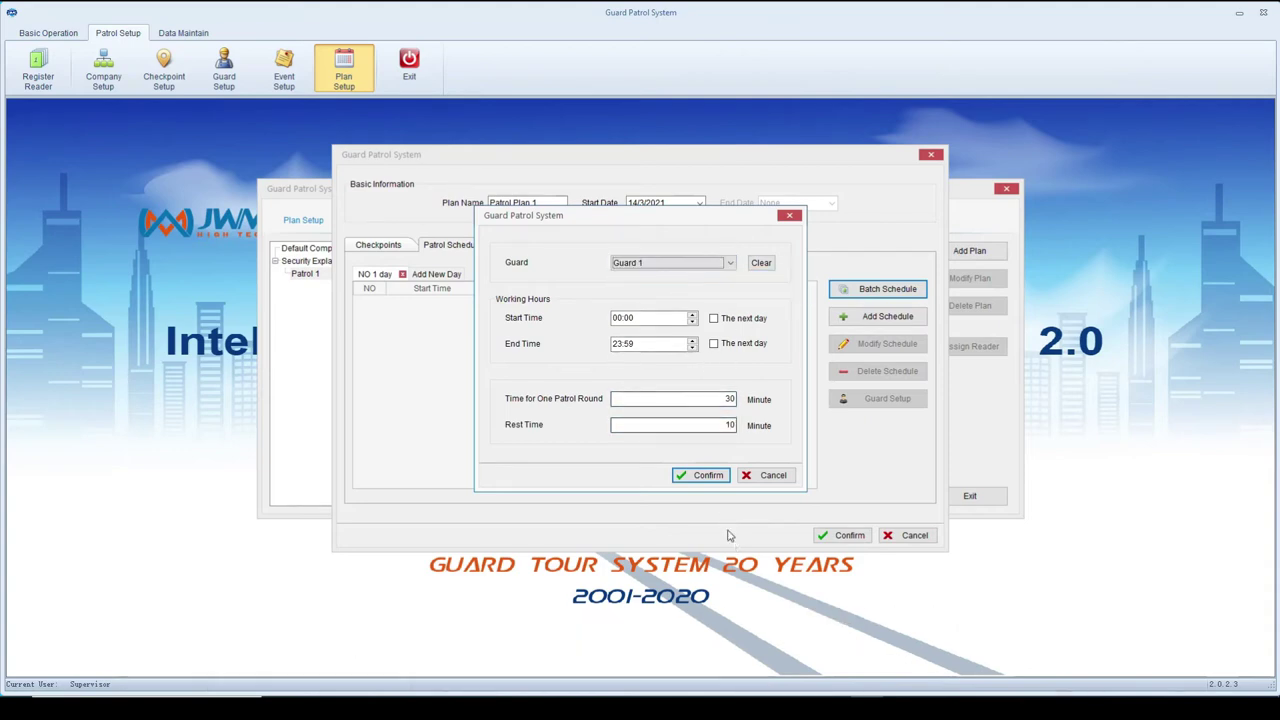
pyautogui.click(703, 477)
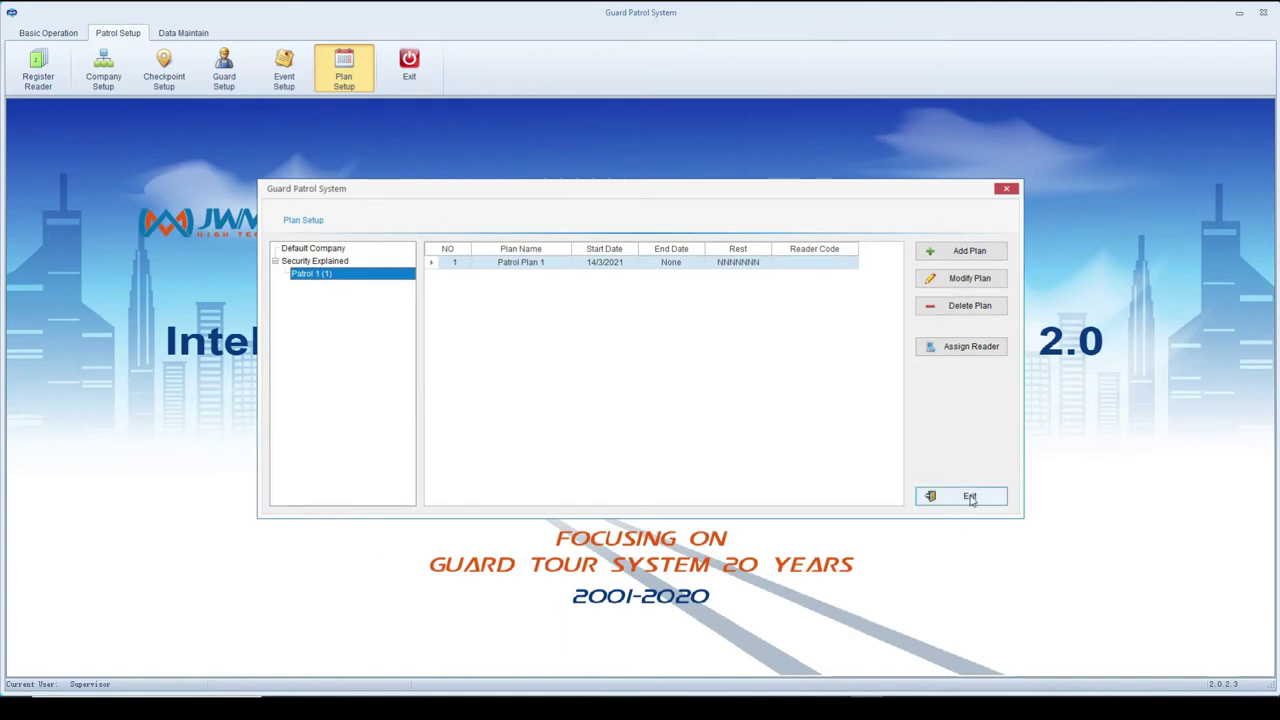
pyautogui.click(969, 497)
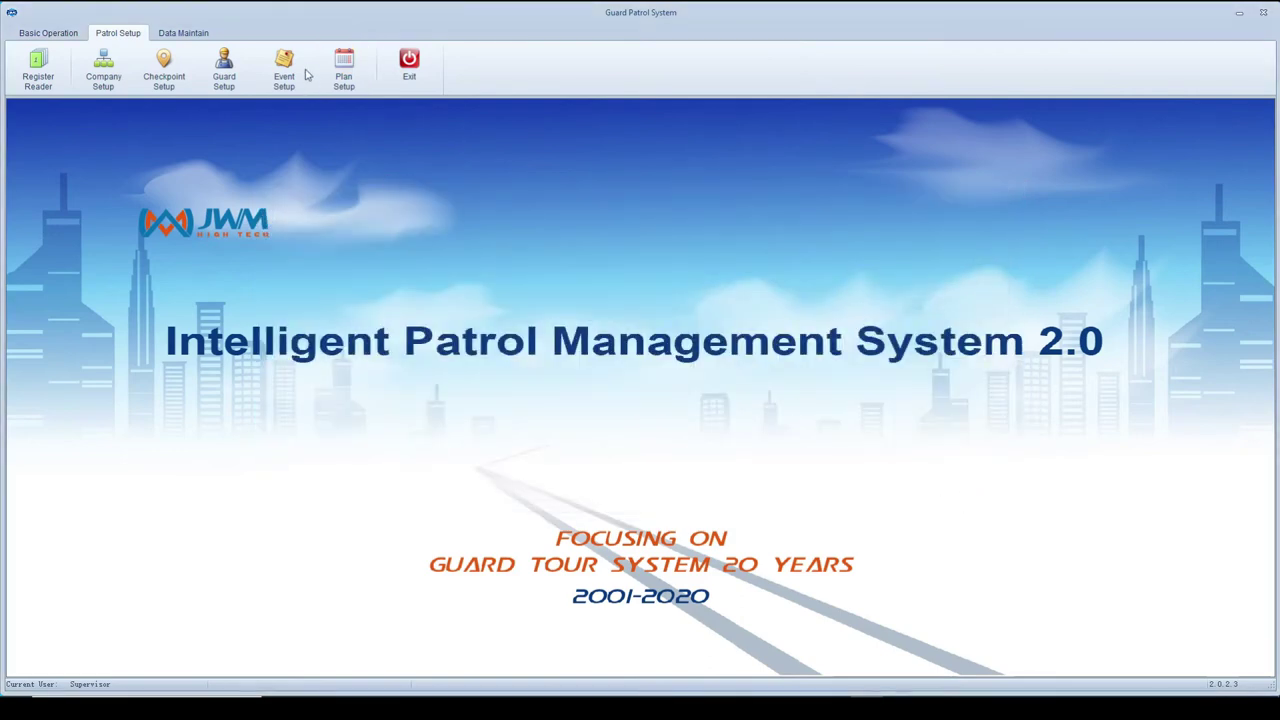
# - Read patrol records from the connected reader and open the history inquiry
pyautogui.click(48, 33)
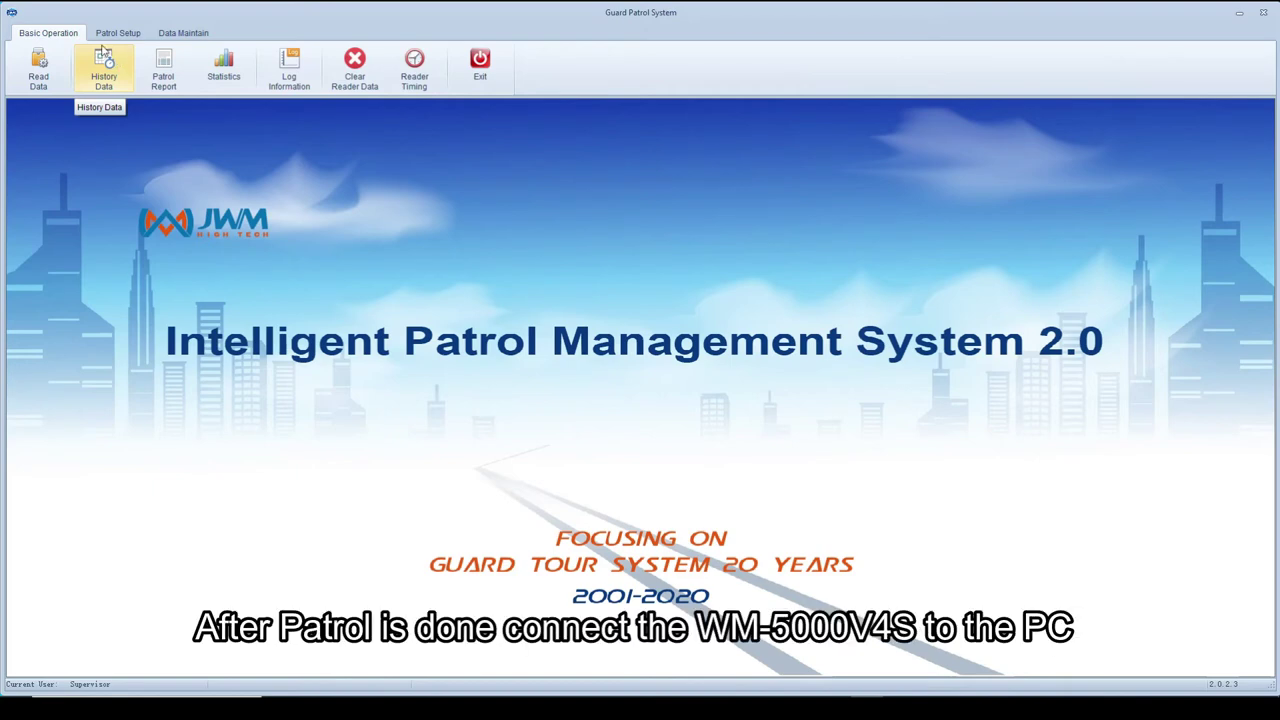
pyautogui.click(40, 66)
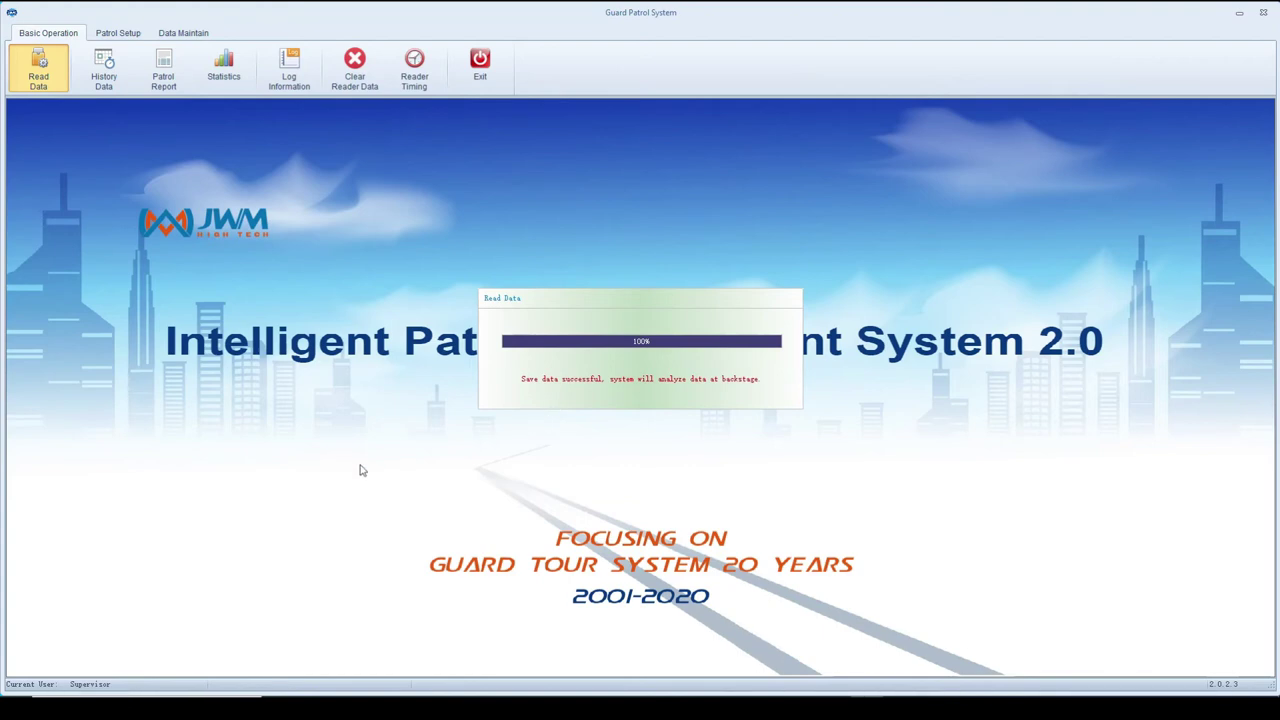
pyautogui.click(104, 70)
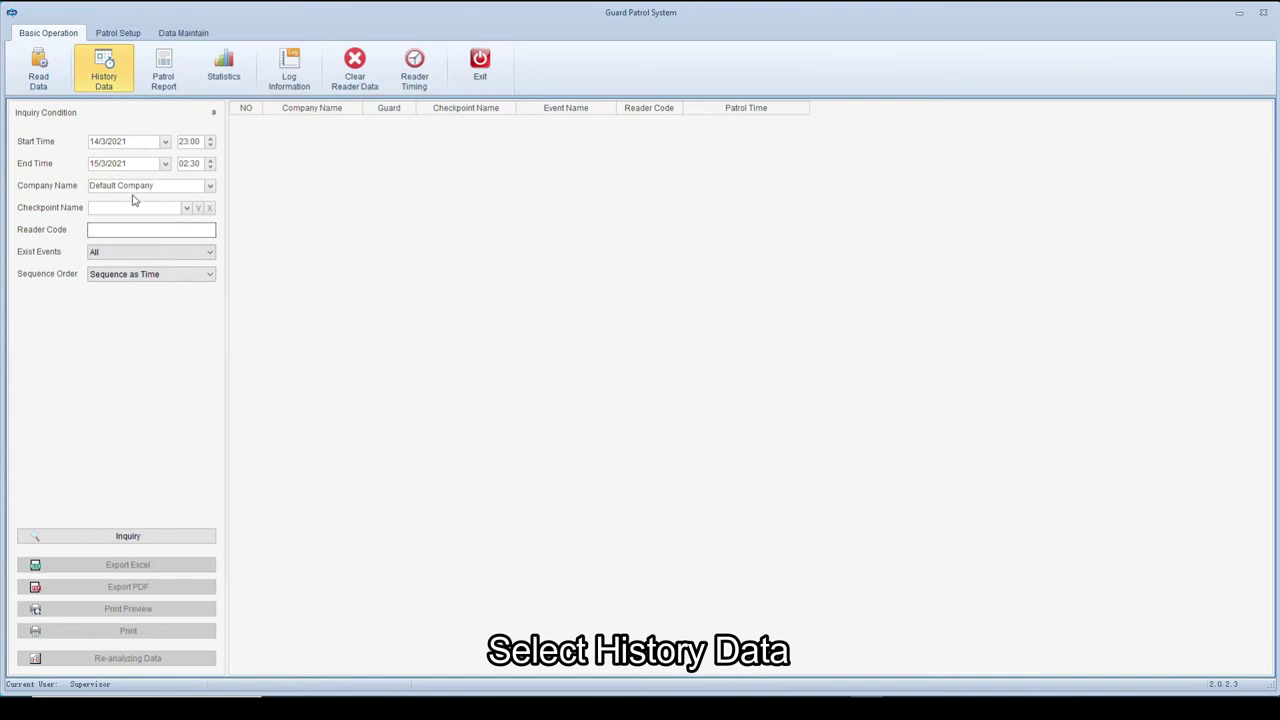
# - Query Patrol 1 history records starting from 12/3/2021
pyautogui.click(210, 188)
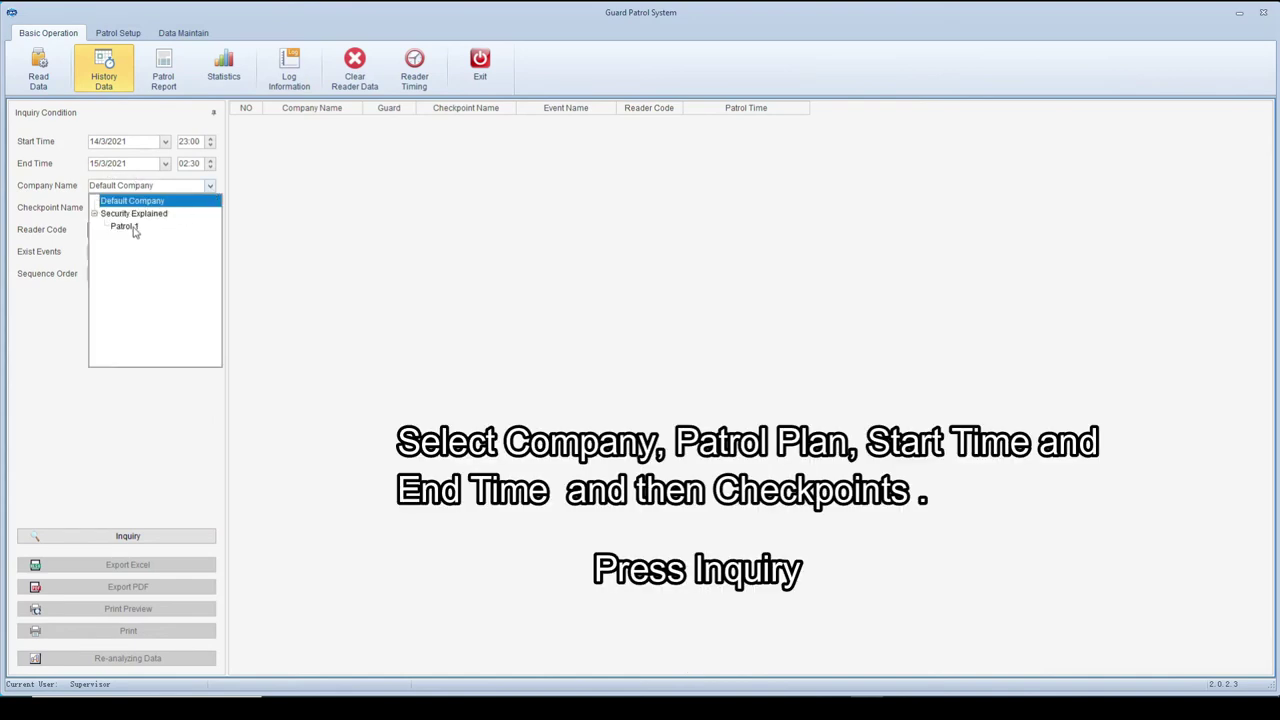
pyautogui.click(133, 228)
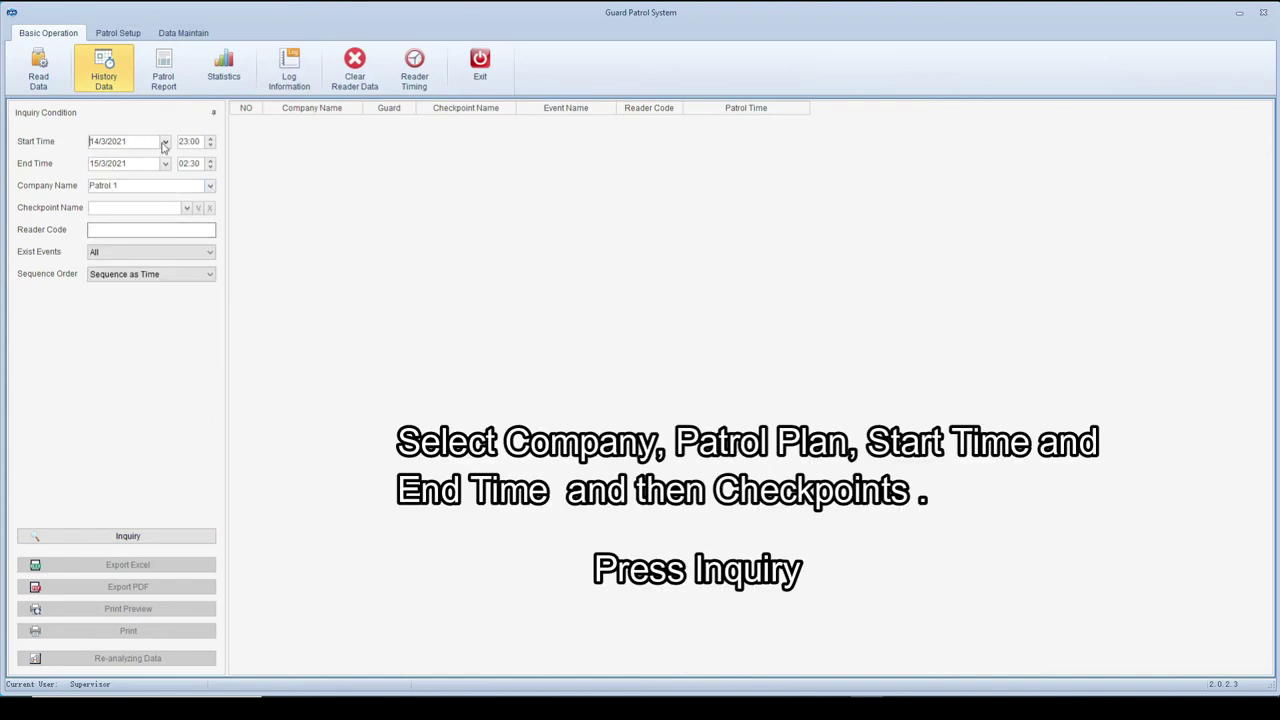
pyautogui.click(164, 142)
pyautogui.click(181, 237)
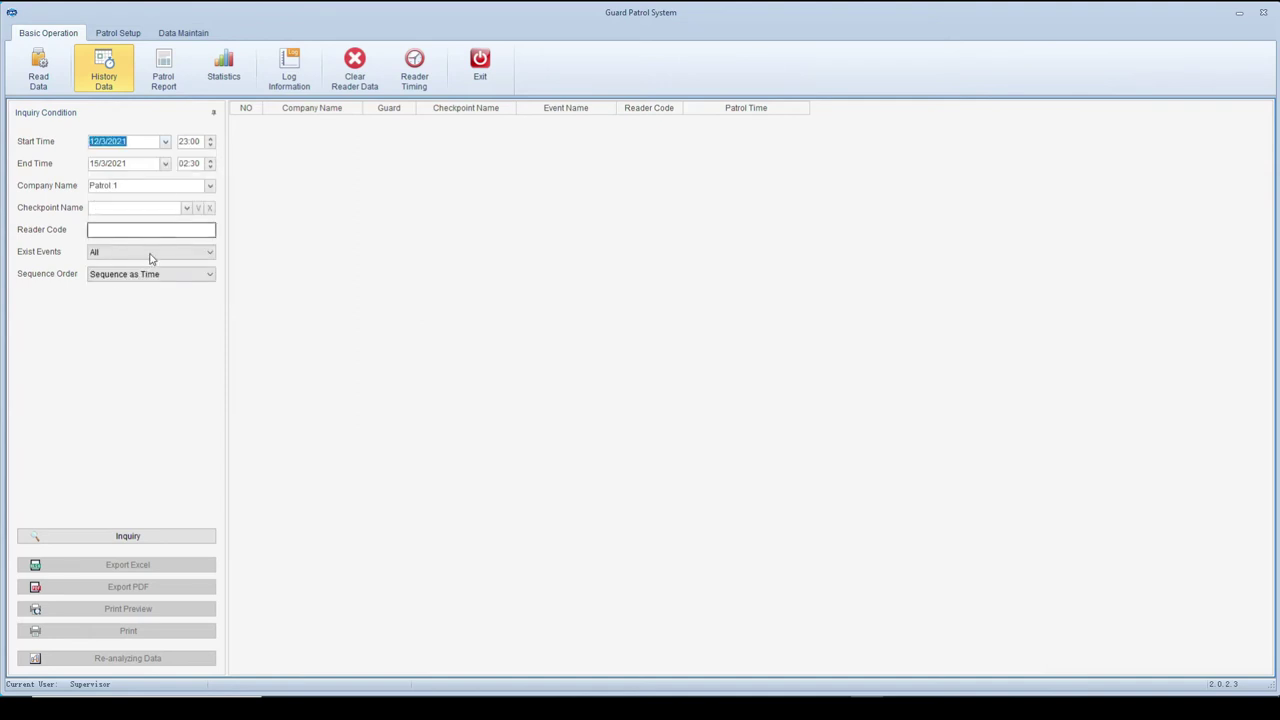
pyautogui.click(114, 278)
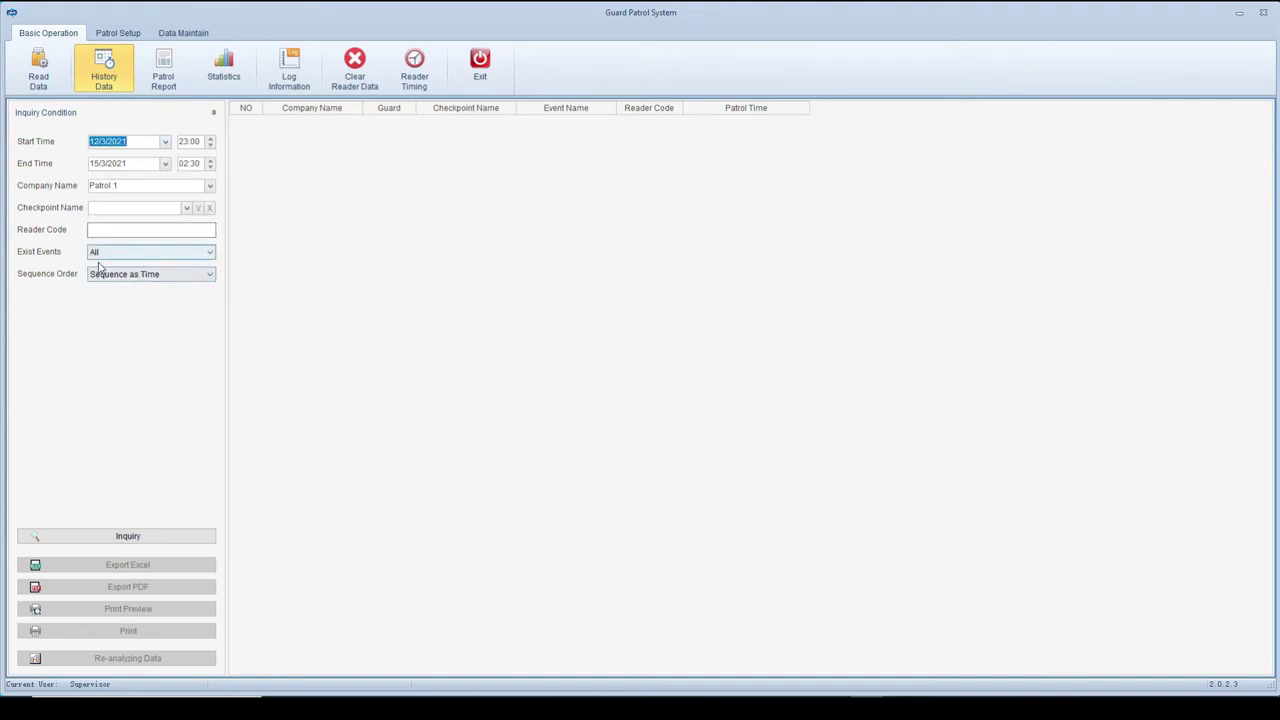
pyautogui.click(144, 538)
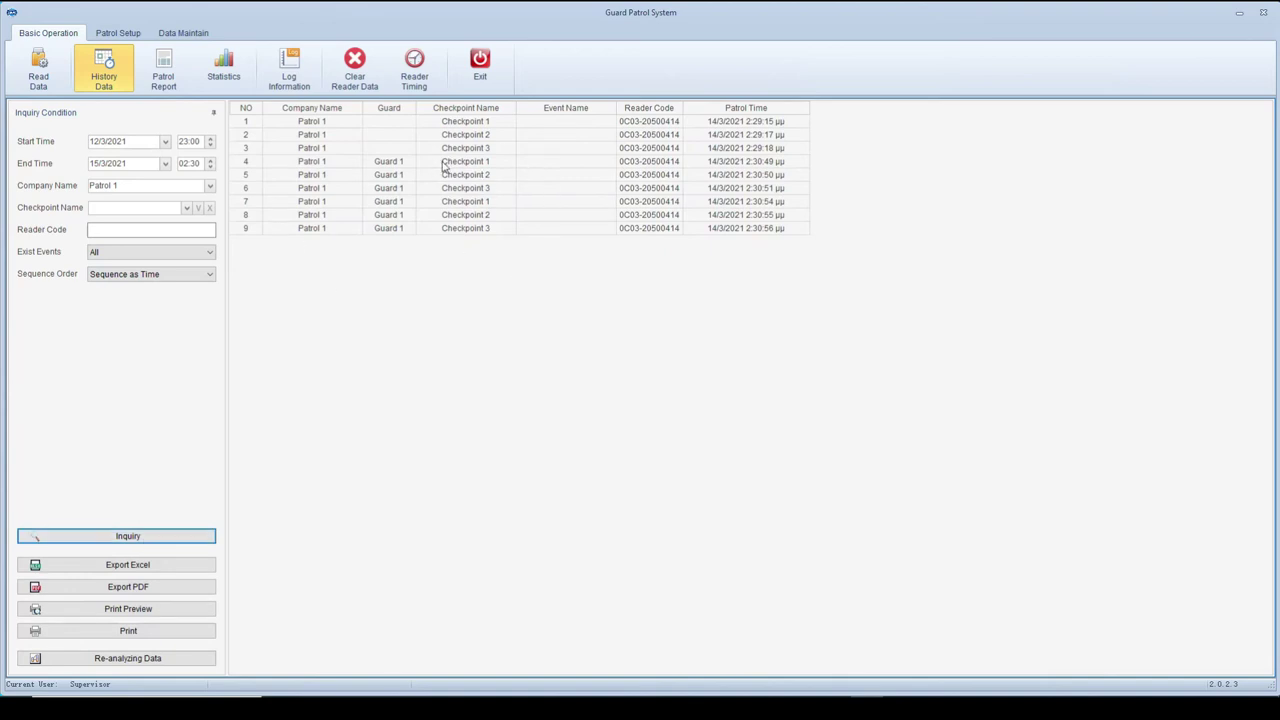
# - Export the nine history records to Excel as 'test'
pyautogui.click(126, 564)
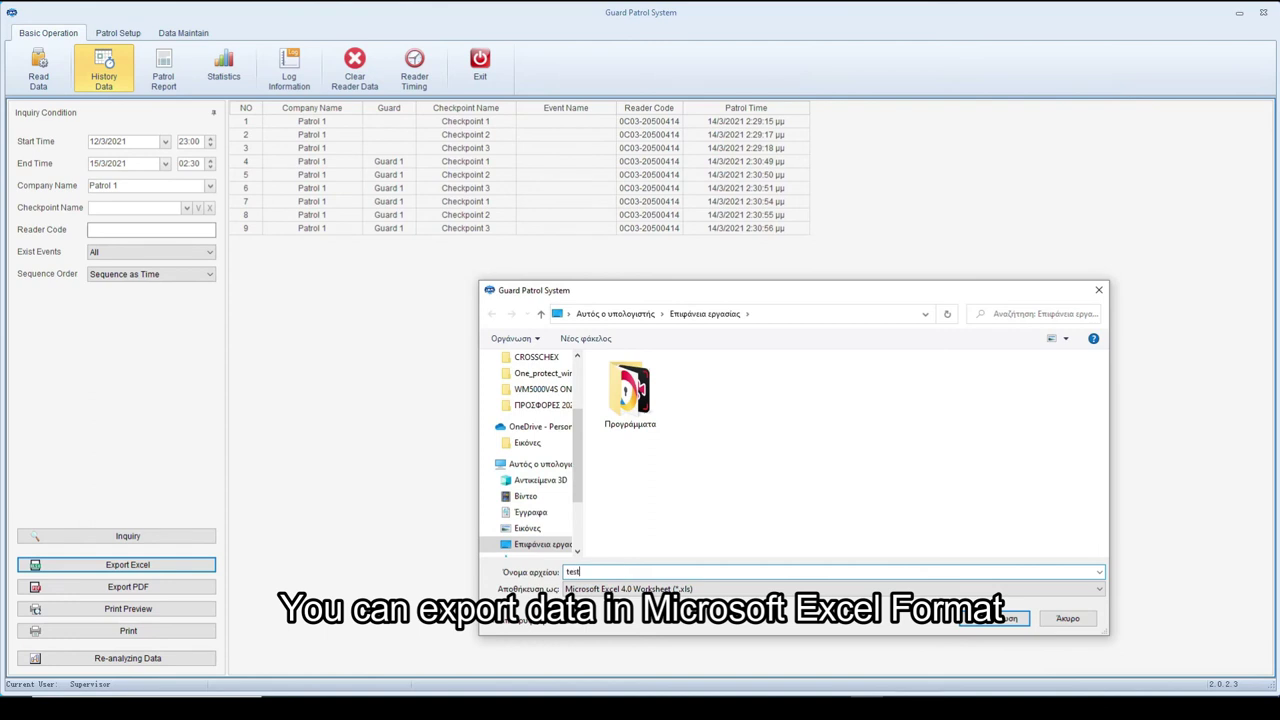
pyautogui.click(995, 618)
pyautogui.click(677, 401)
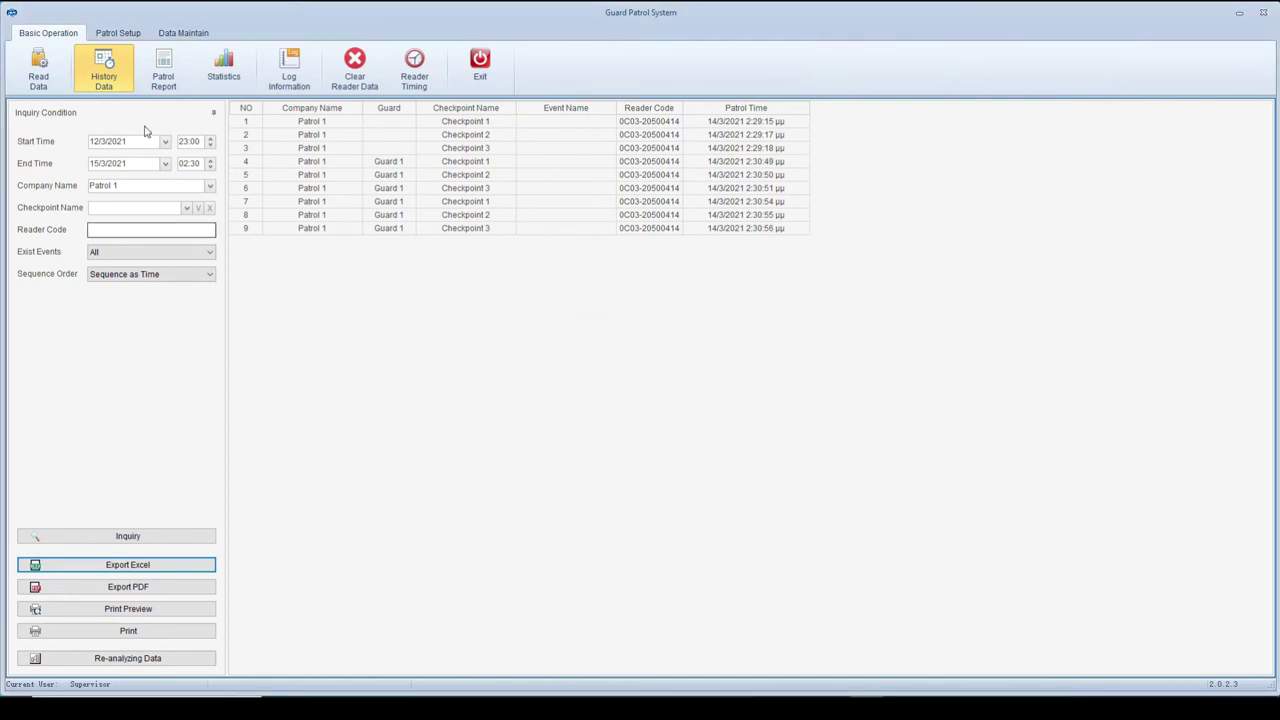
pyautogui.click(163, 70)
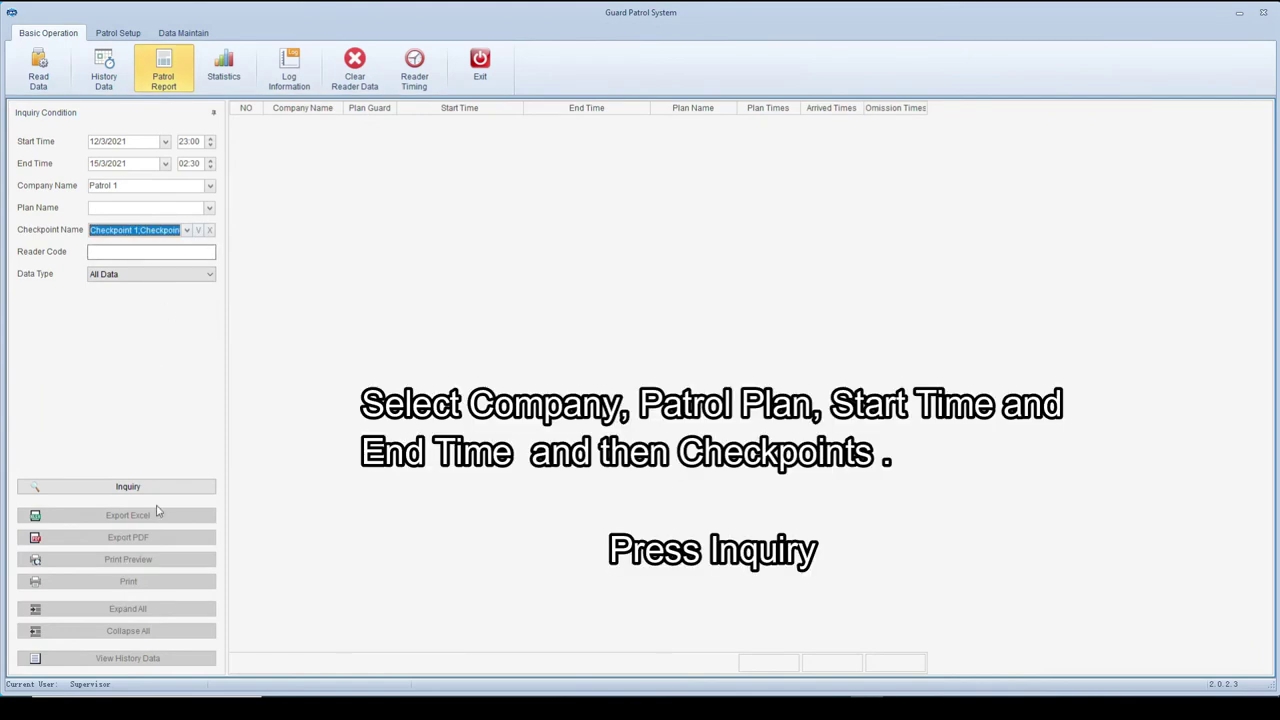
# - Run the patrol report for all checkpoints and review its print preview
pyautogui.click(166, 486)
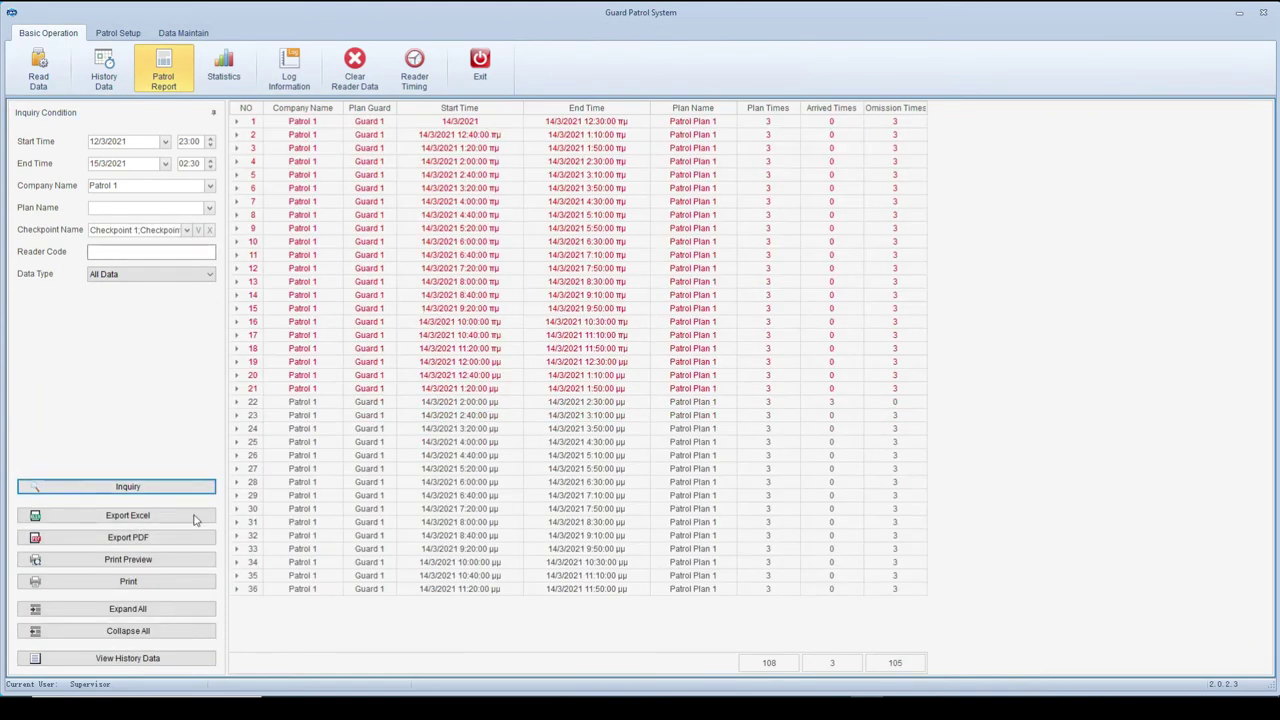
pyautogui.click(150, 560)
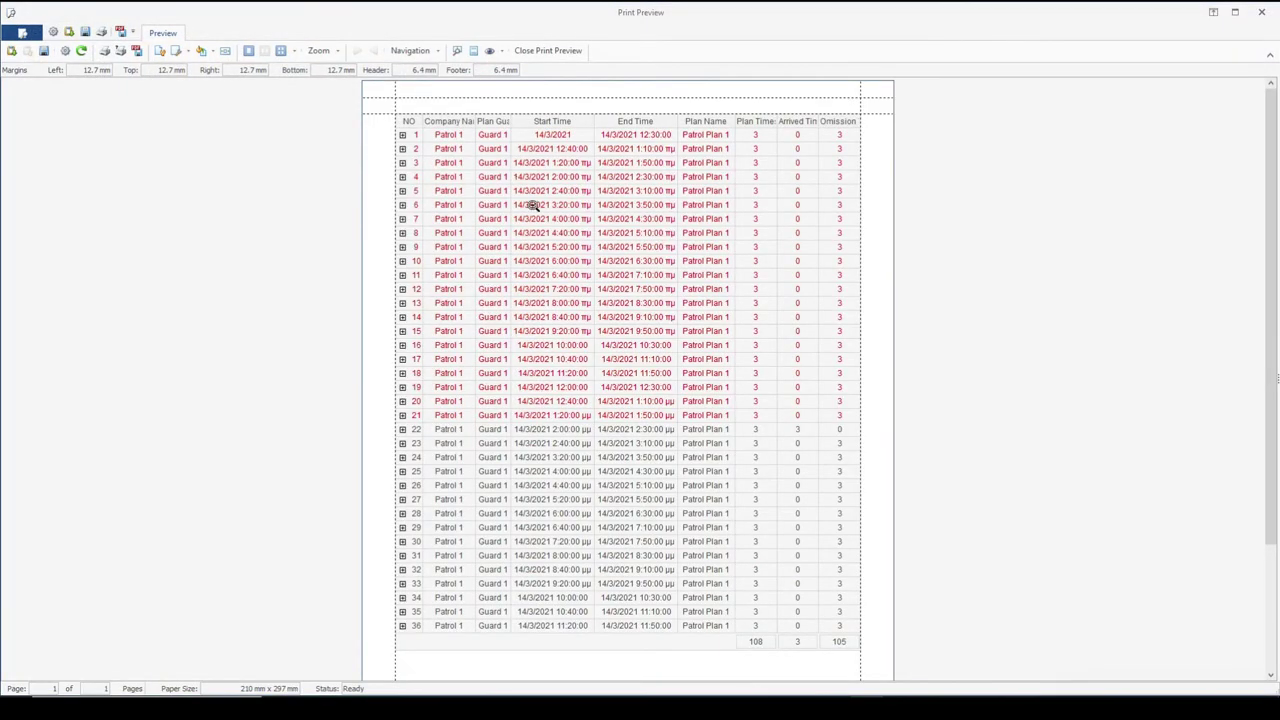
pyautogui.click(564, 57)
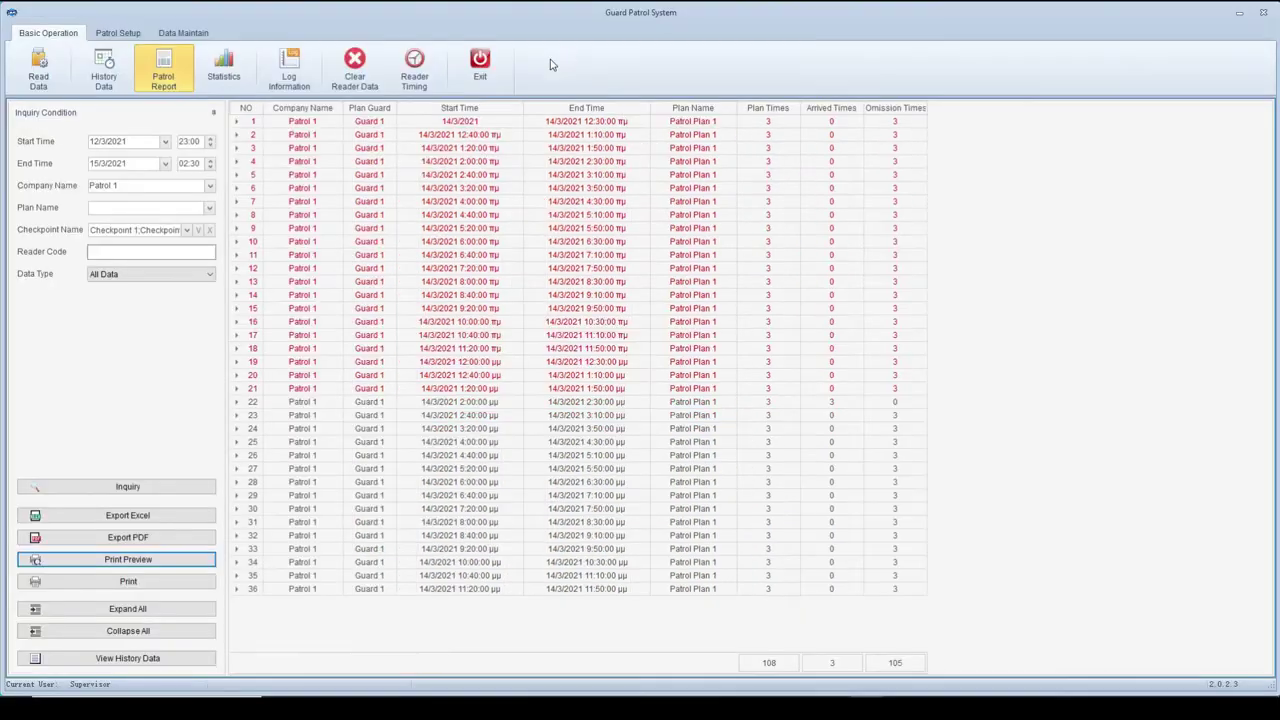
# - Query Patrol 1 statistics (2.78% arrived, 97.22% omitted) and the operation log
pyautogui.click(239, 80)
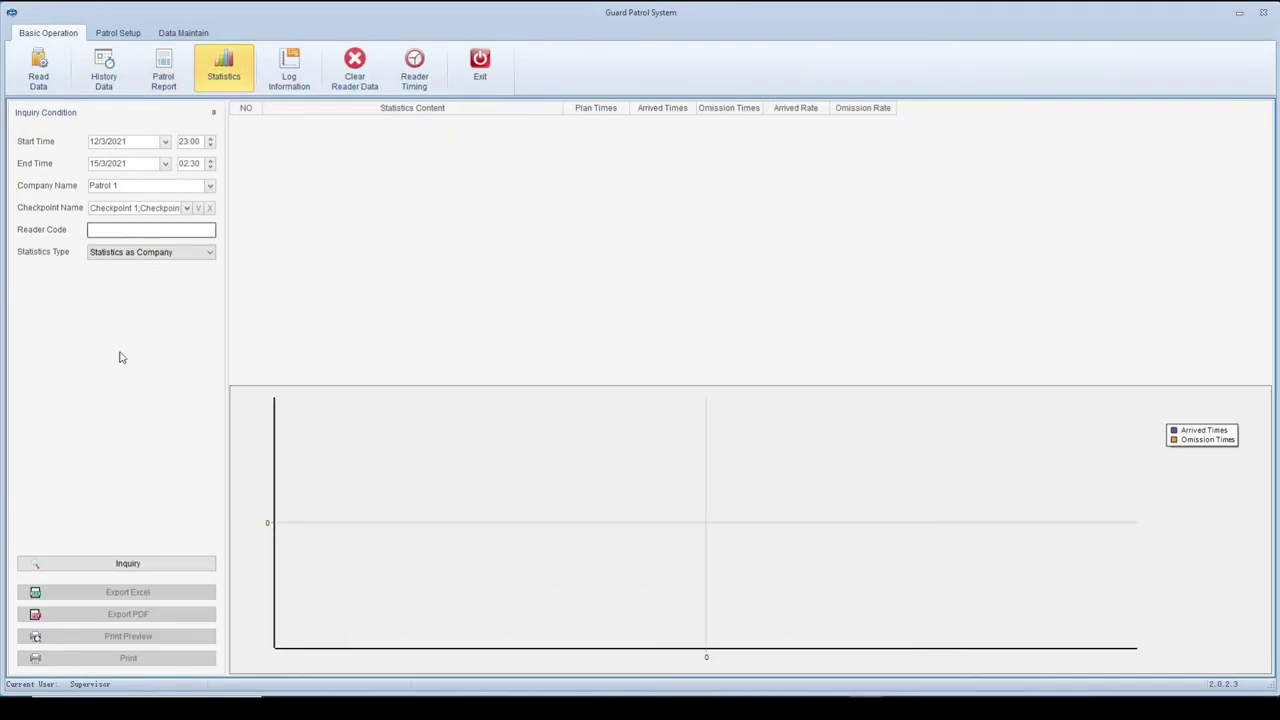
pyautogui.click(80, 570)
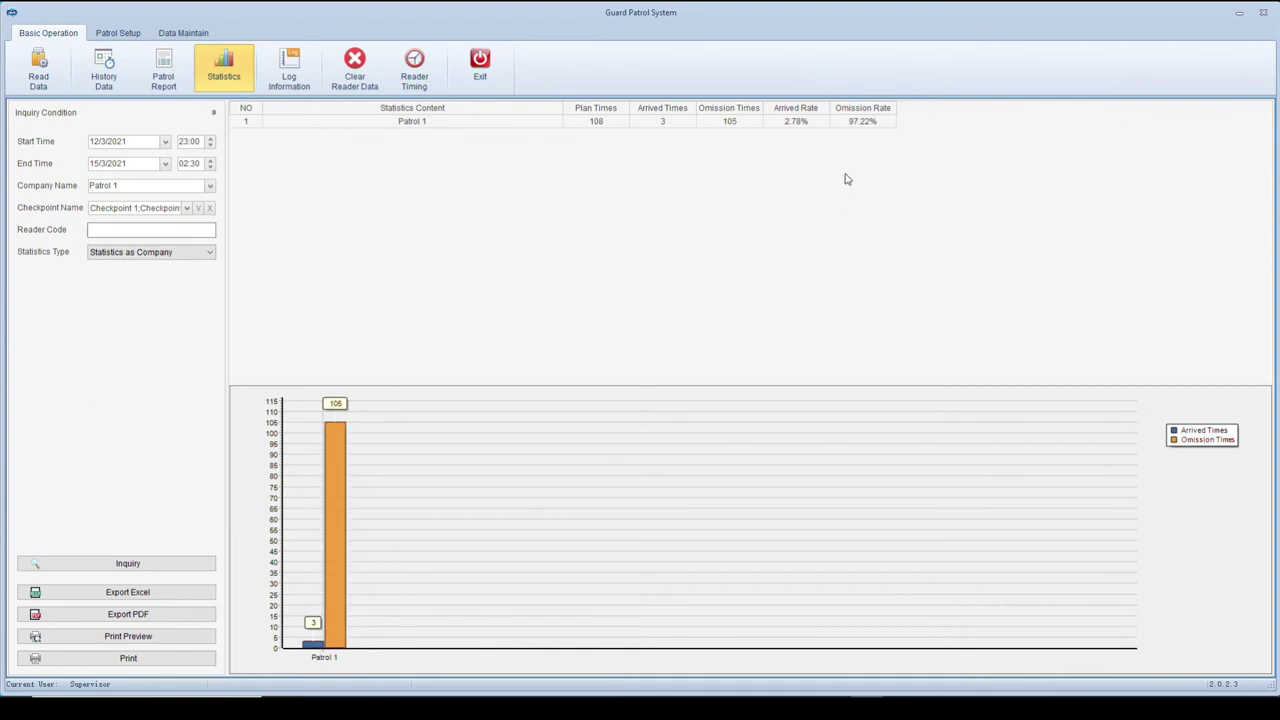
pyautogui.click(289, 70)
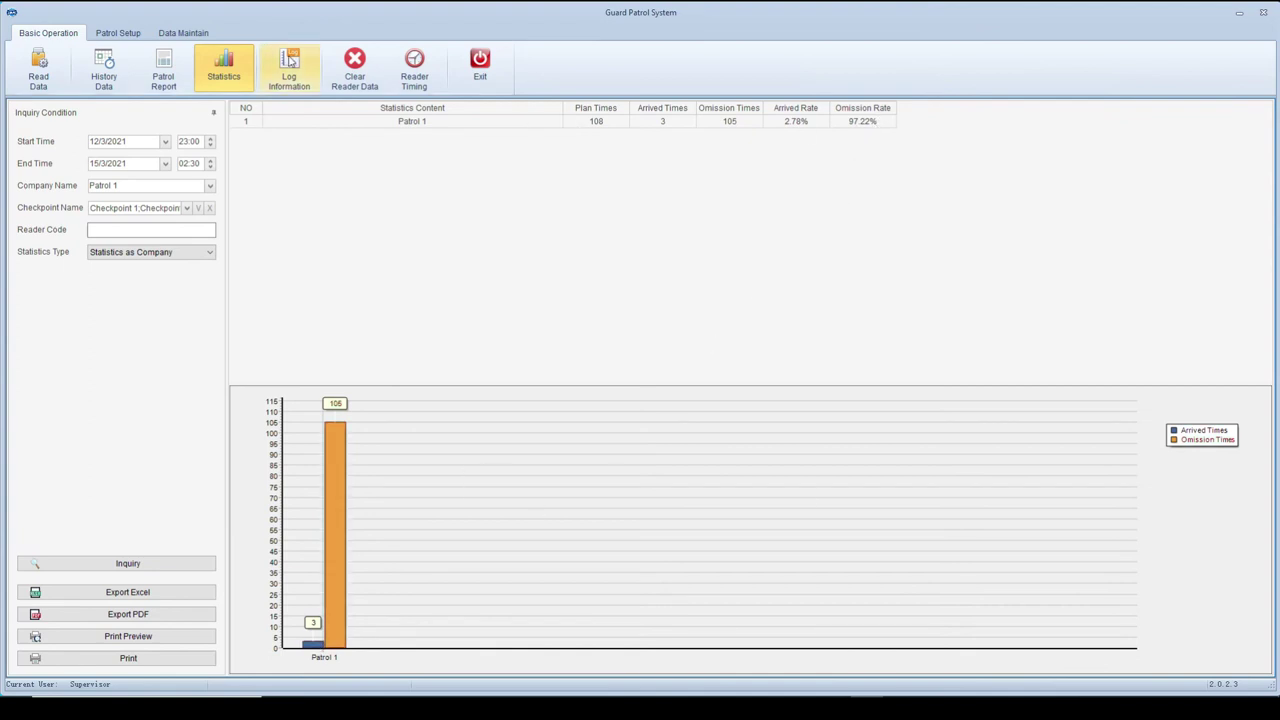
pyautogui.click(90, 536)
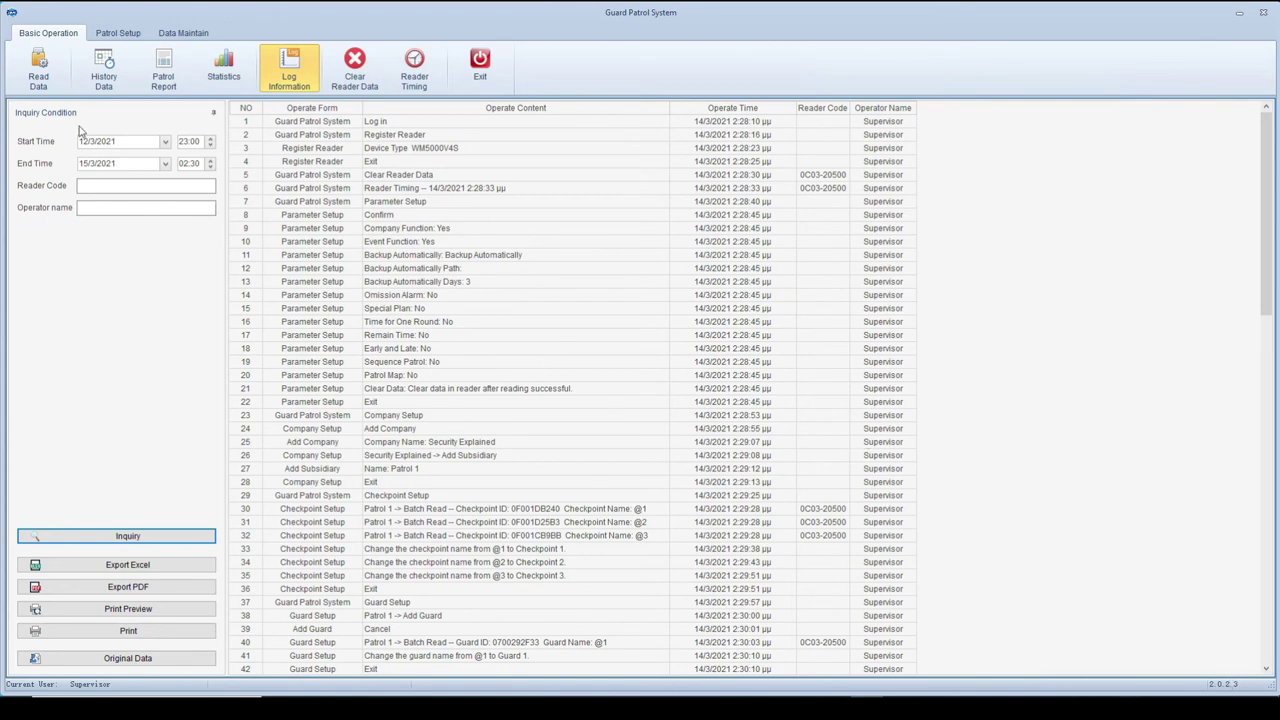
pyautogui.click(118, 33)
pyautogui.click(183, 33)
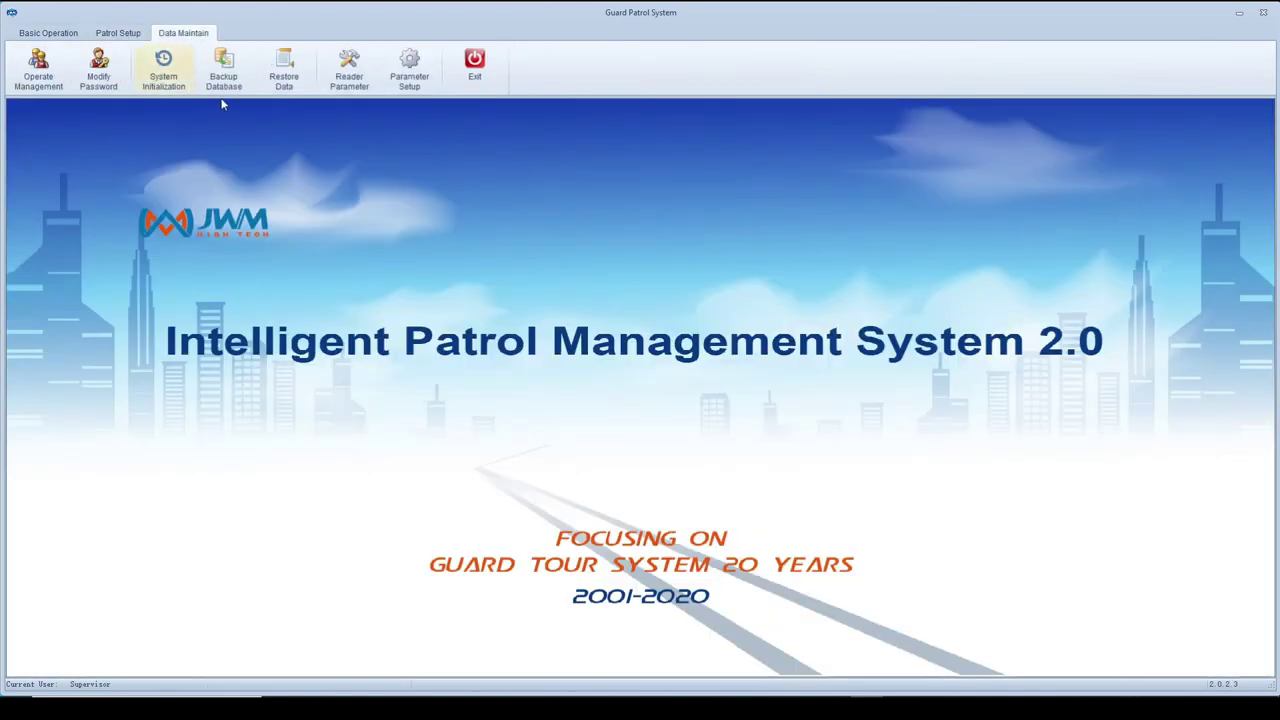
# - Add a new operator named 'User' with a password in Operate Management
pyautogui.click(38, 70)
pyautogui.click(758, 285)
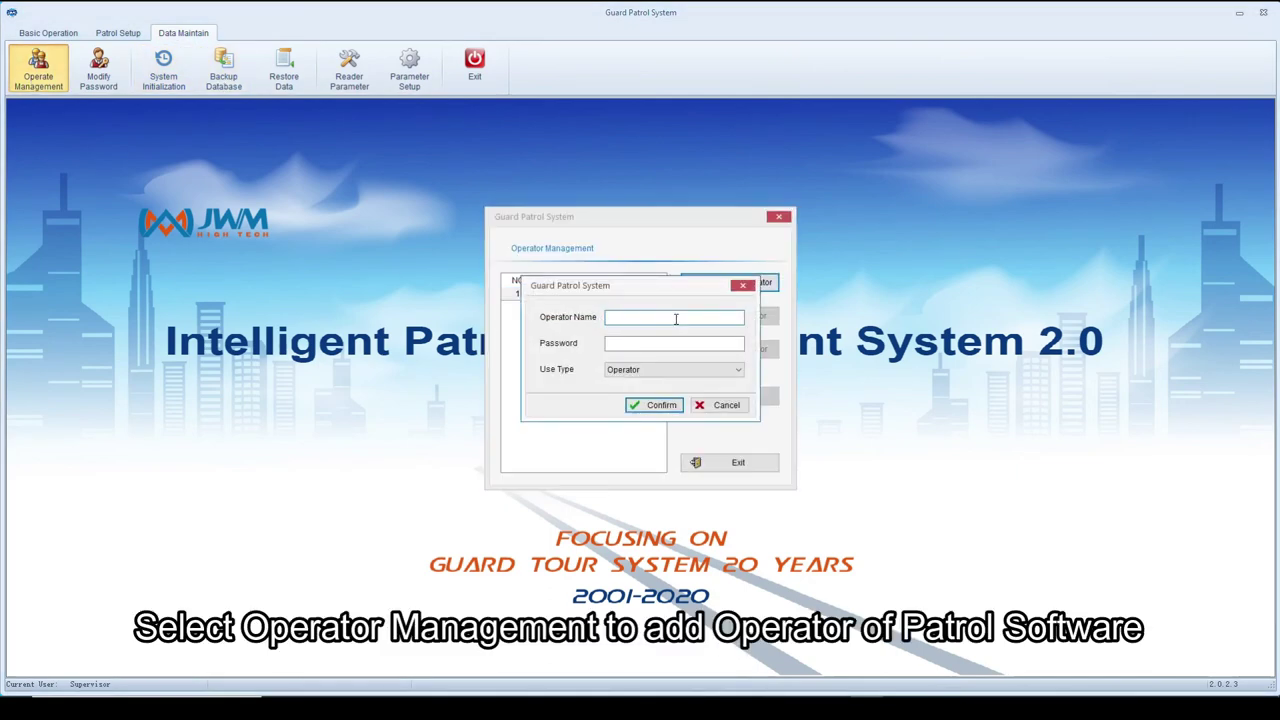
pyautogui.write('User')
pyautogui.click(700, 344)
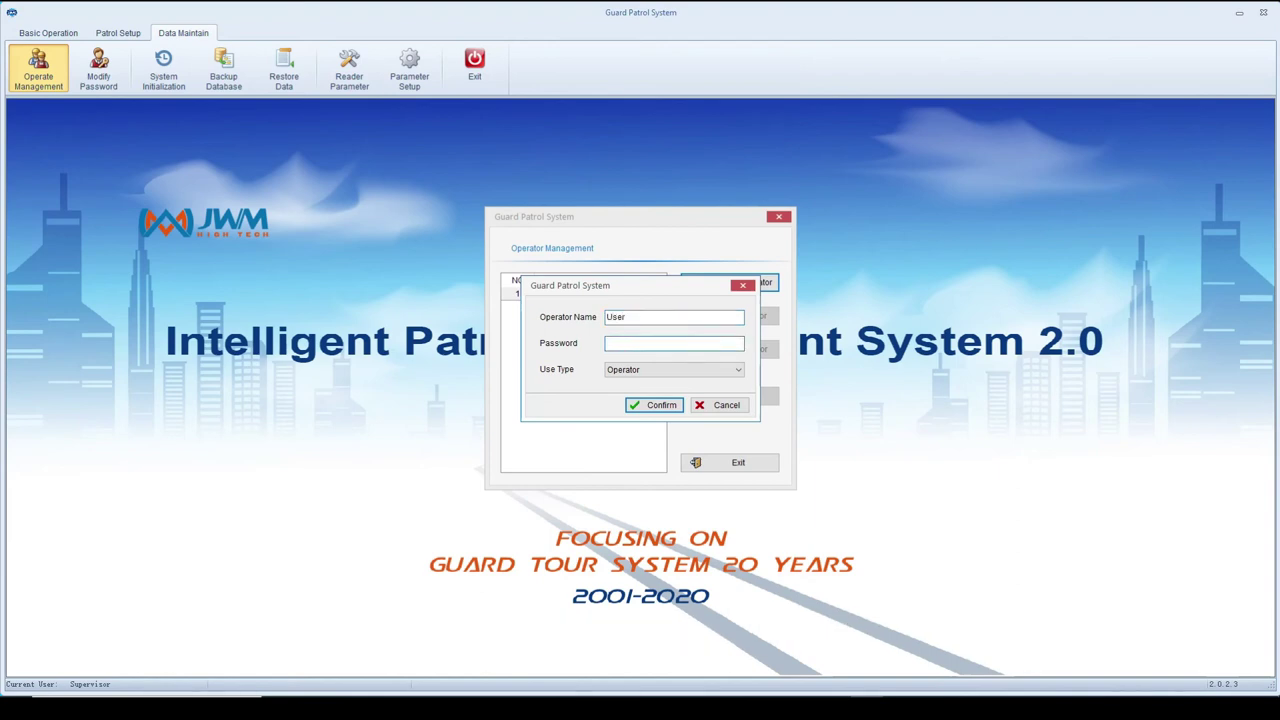
pyautogui.write('12345')
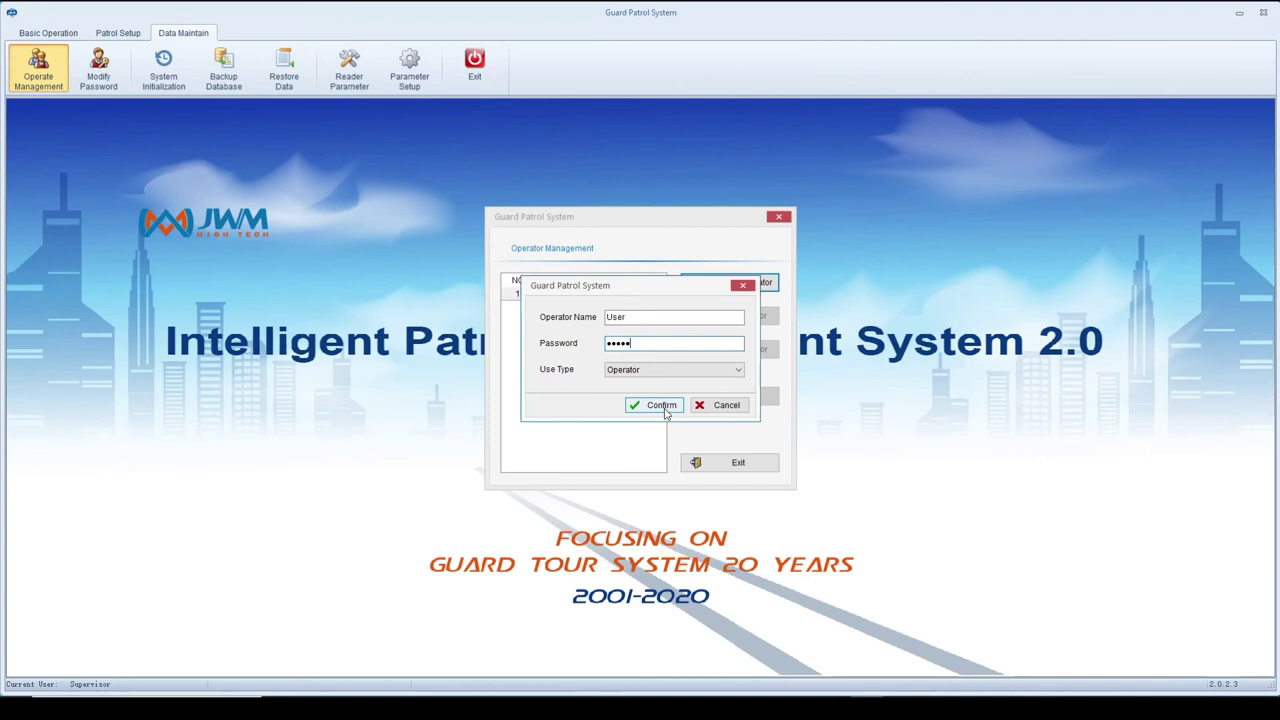
pyautogui.click(663, 406)
# - Close operator management, cancel the Modify Password form, and start a database backup
pyautogui.click(728, 468)
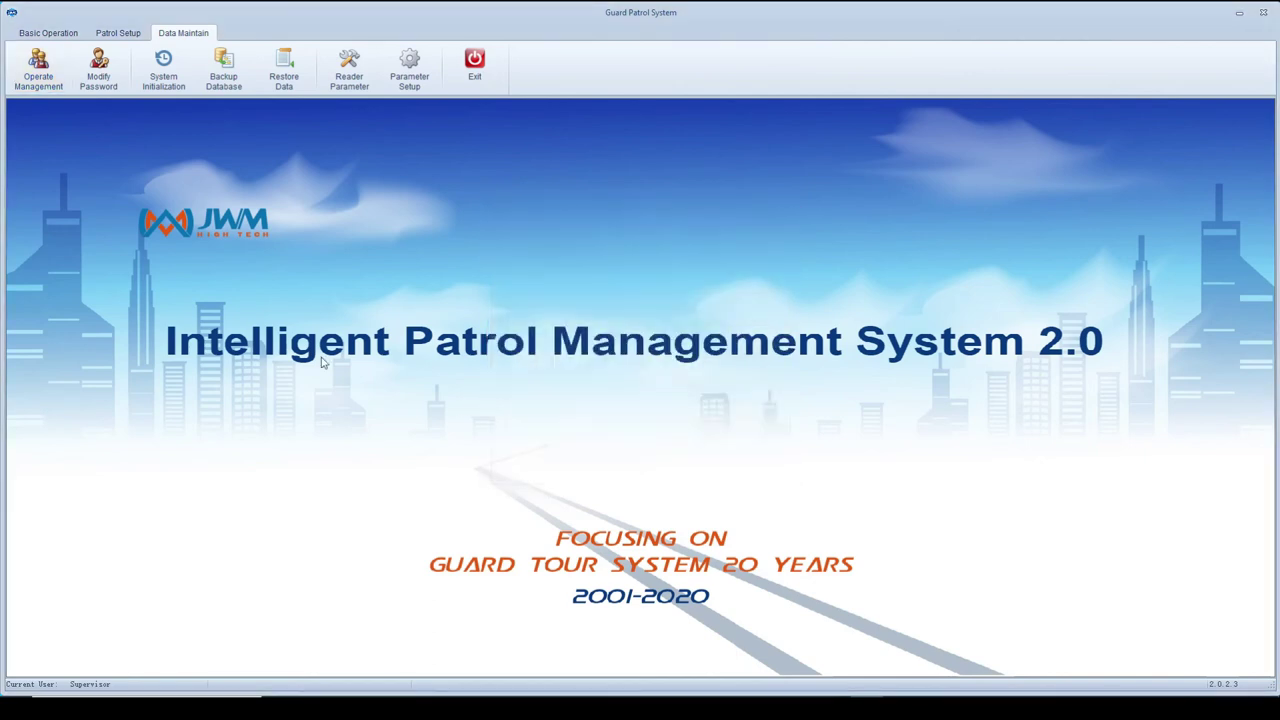
pyautogui.click(98, 70)
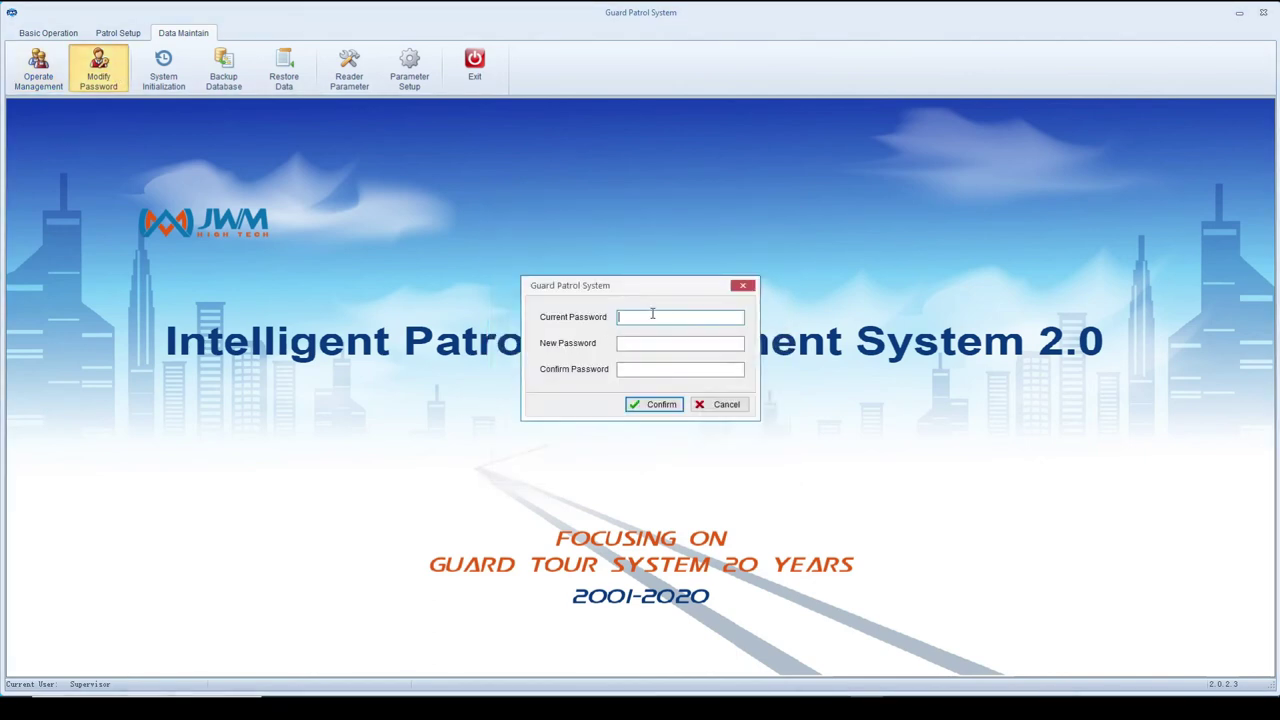
pyautogui.click(724, 406)
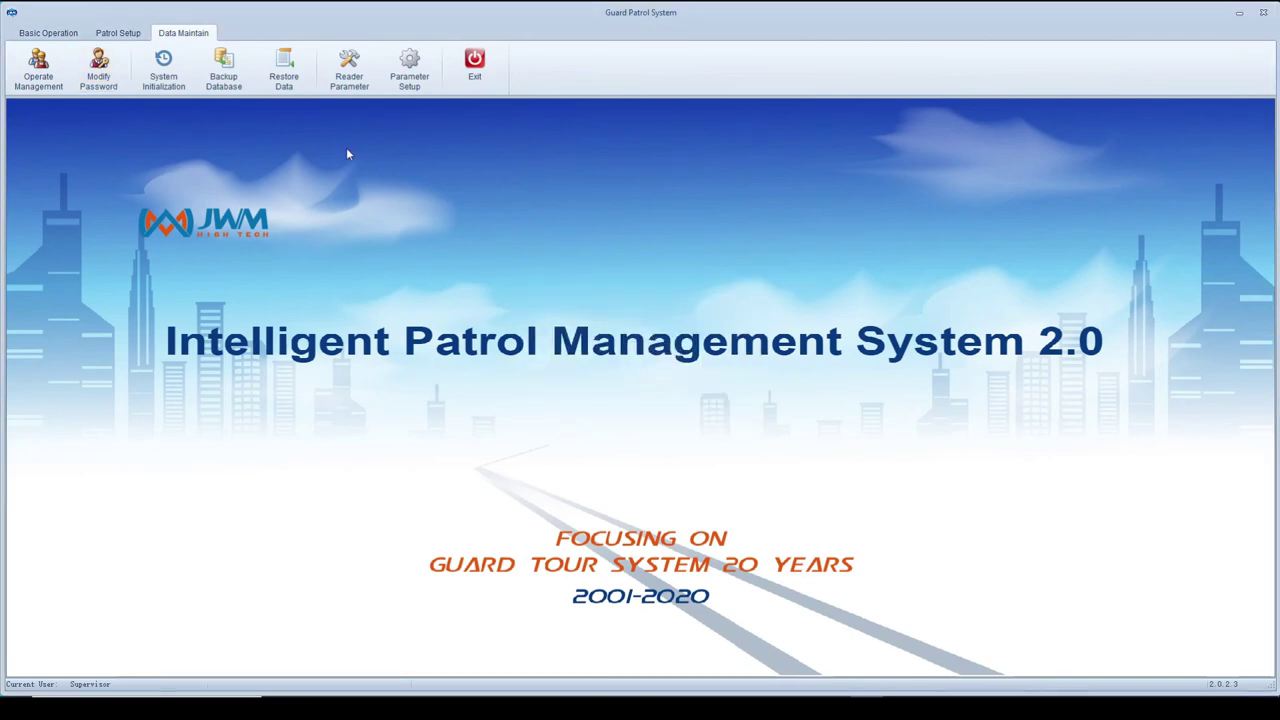
pyautogui.click(221, 72)
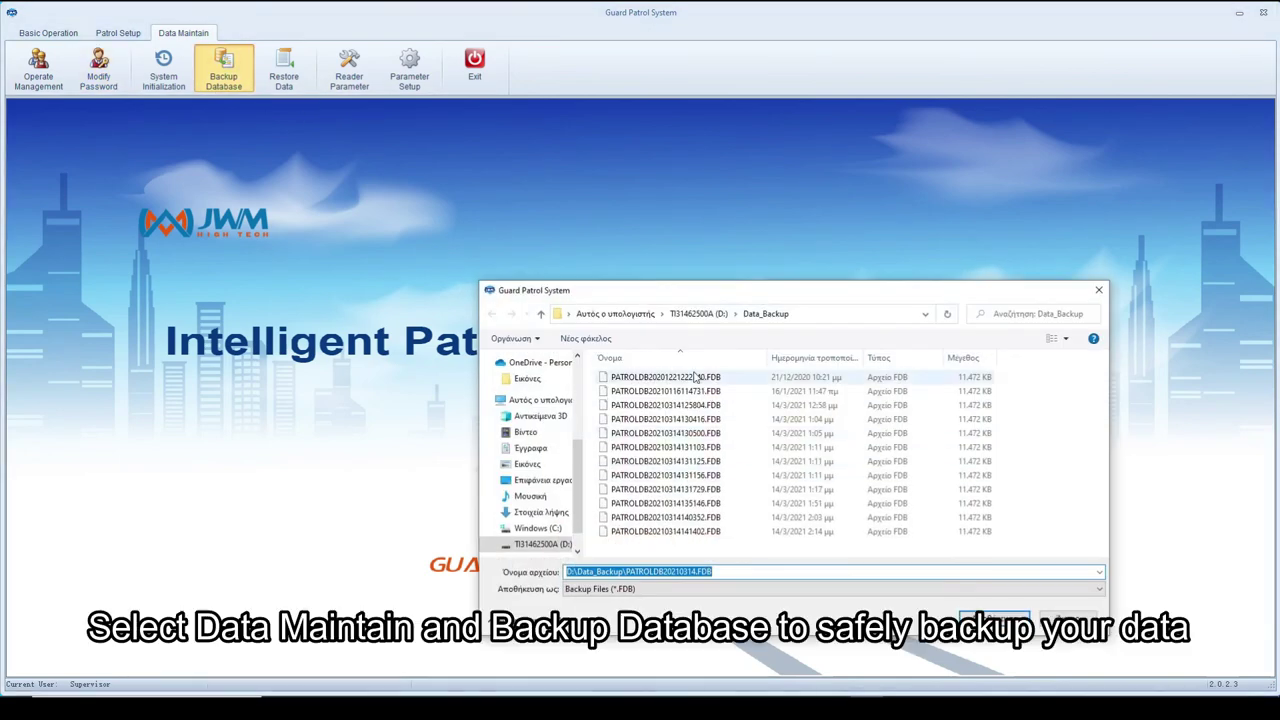
pyautogui.click(699, 378)
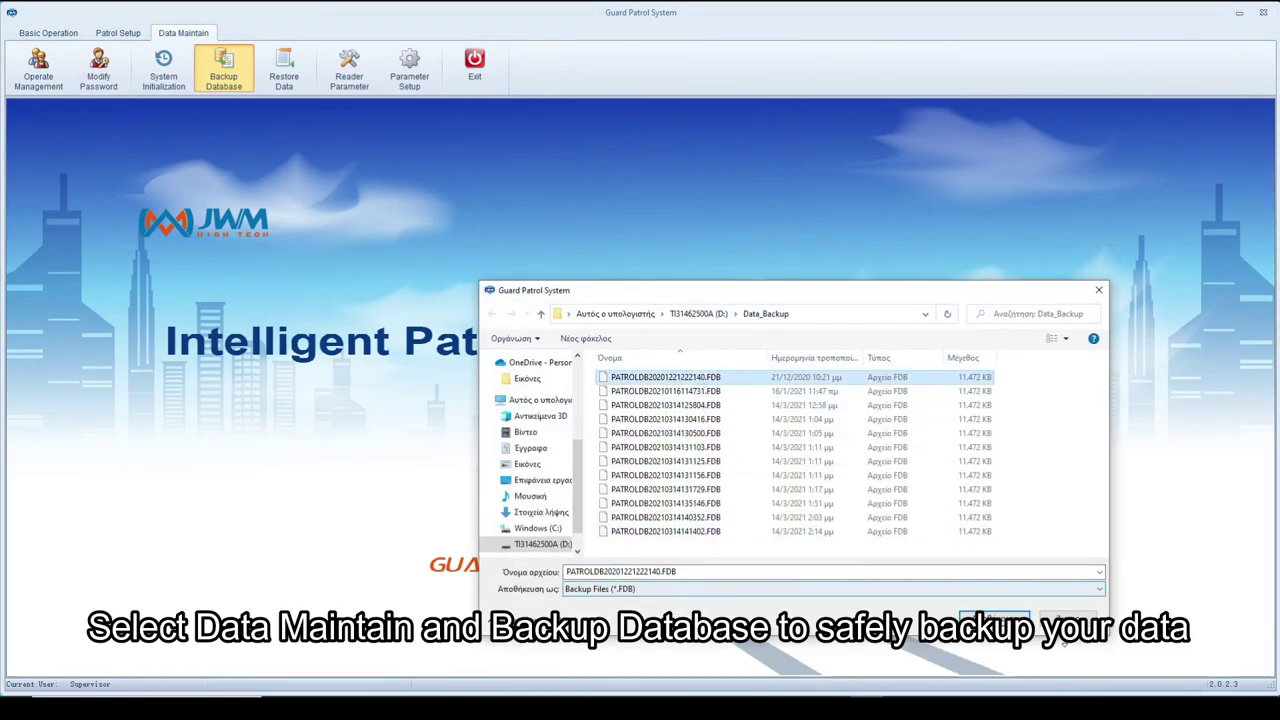
pyautogui.press('Return')
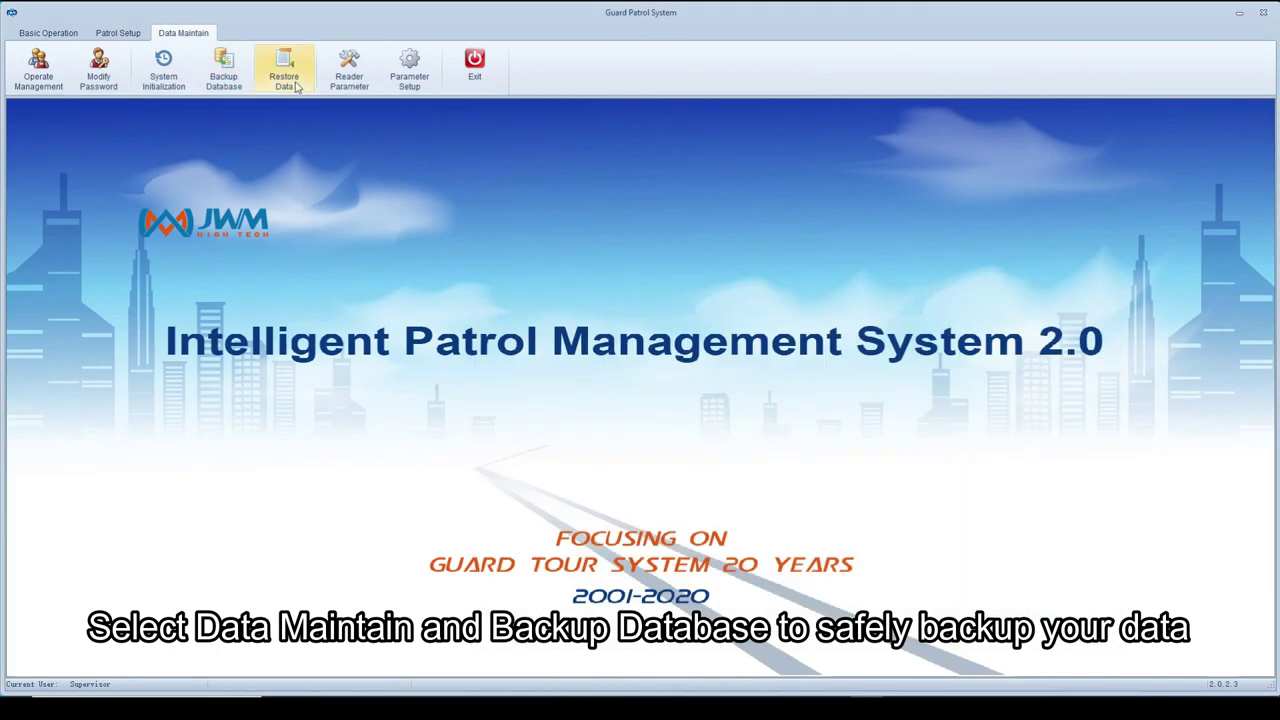
pyautogui.click(284, 70)
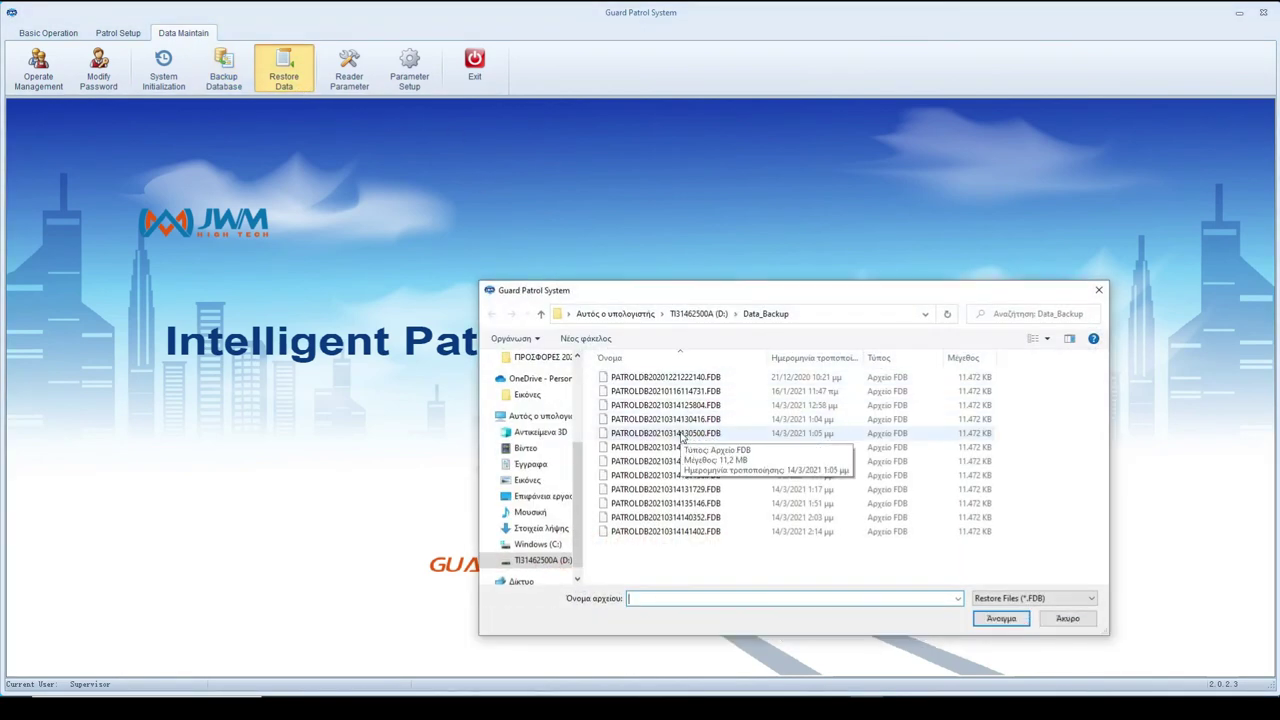
pyautogui.click(1068, 619)
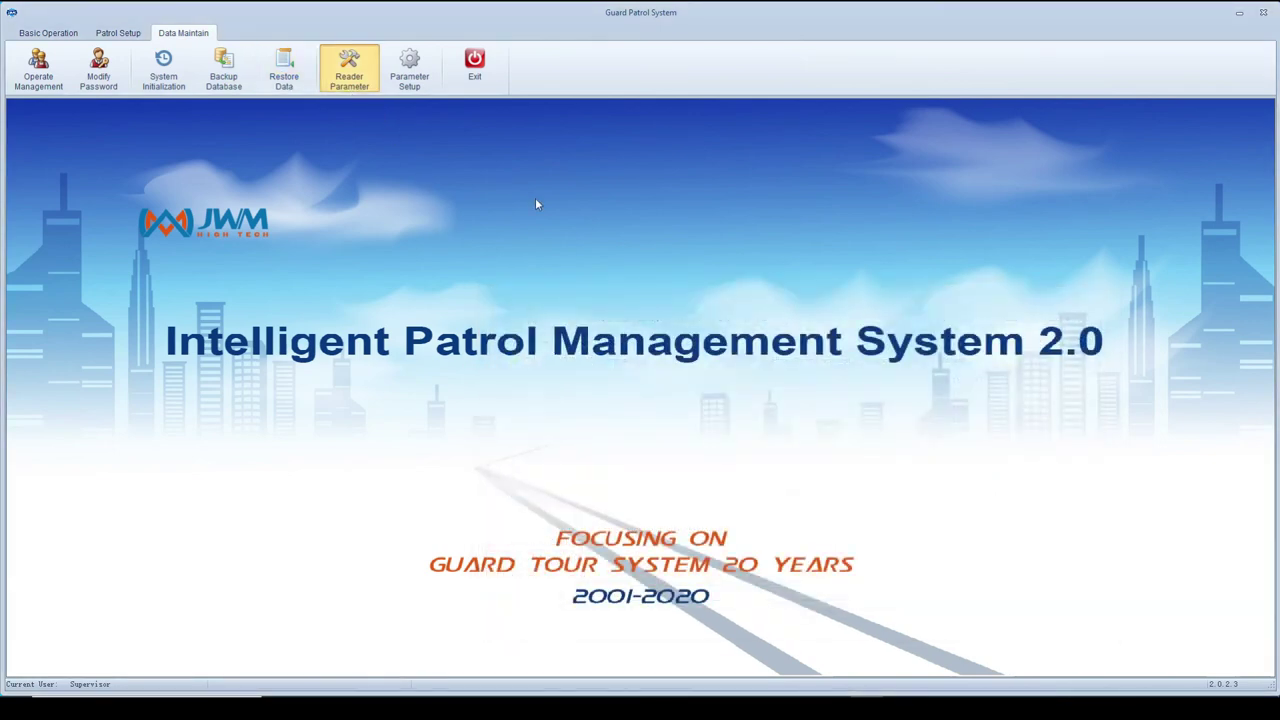
# - Set the reader Close Mode to Turn off Automatically, raise the Close Time, and apply the setup
pyautogui.click(624, 330)
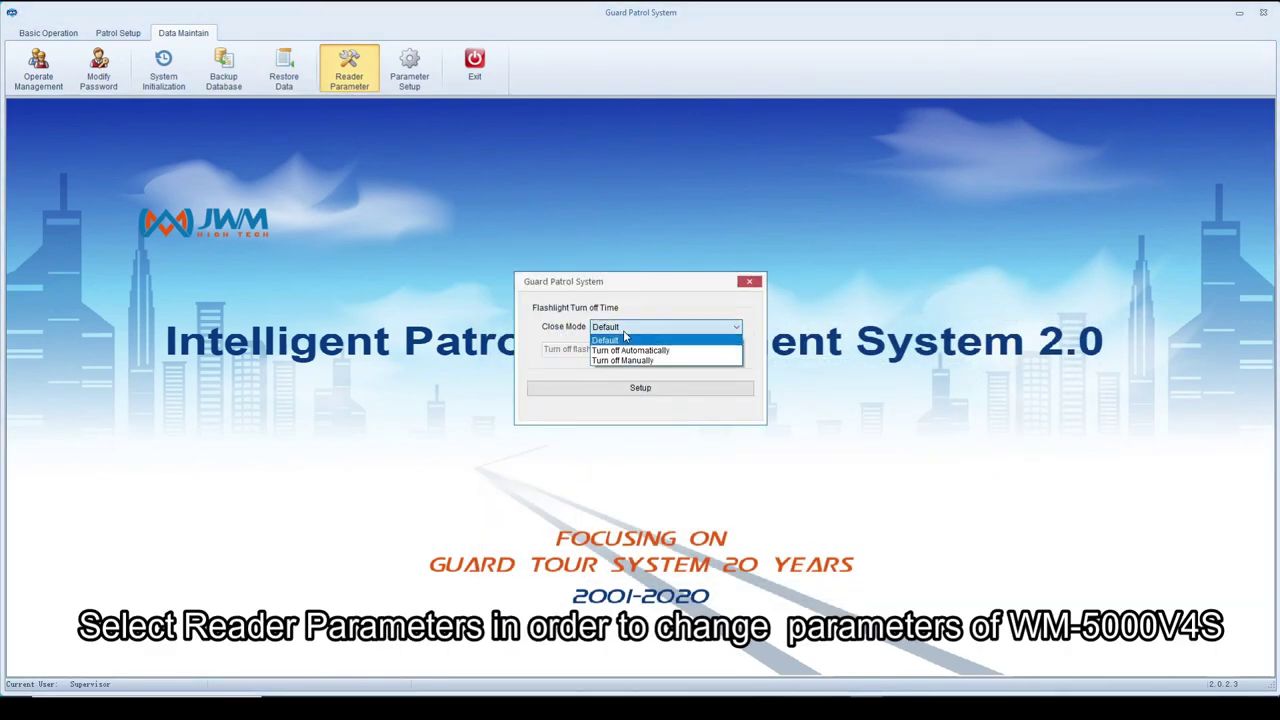
pyautogui.click(640, 350)
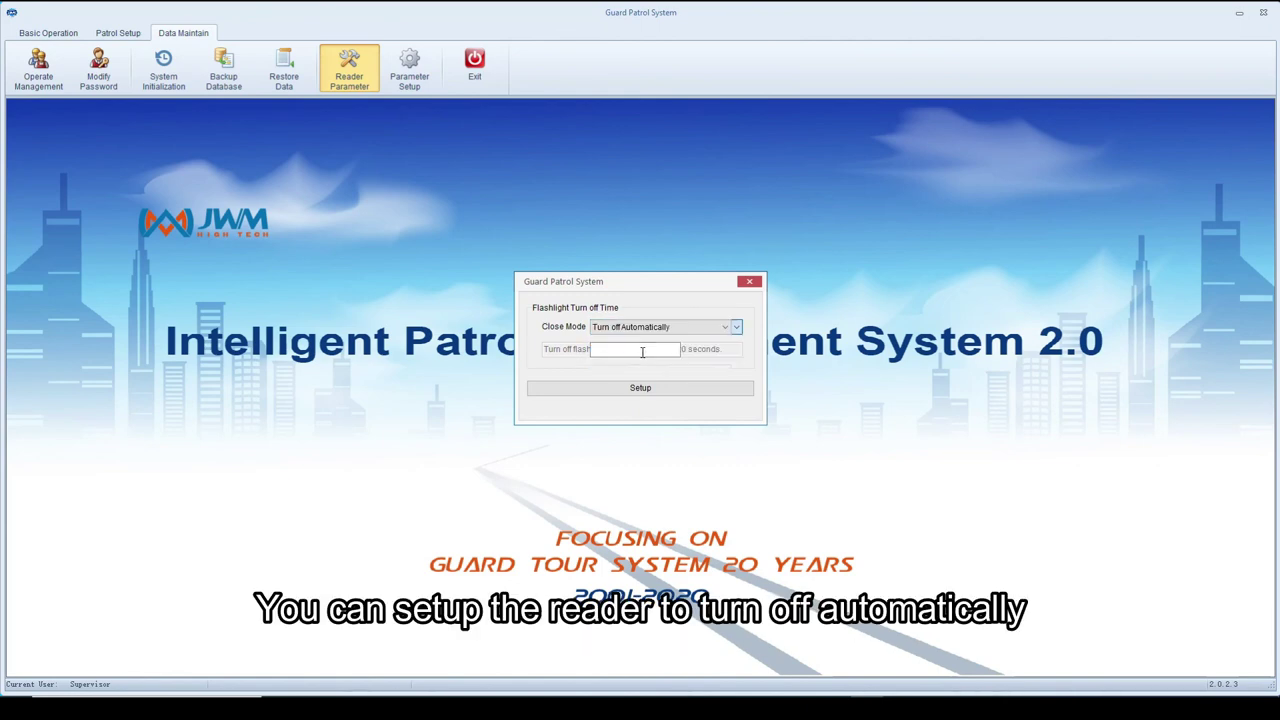
pyautogui.click(686, 347)
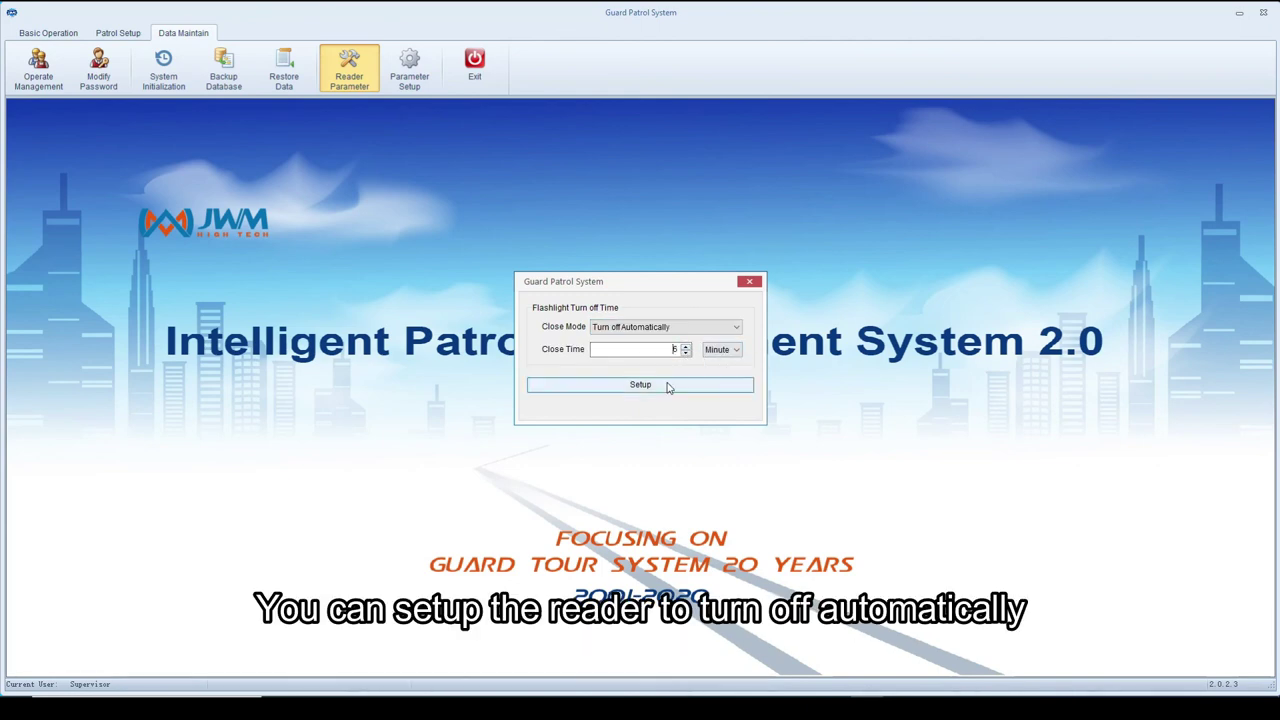
pyautogui.click(672, 385)
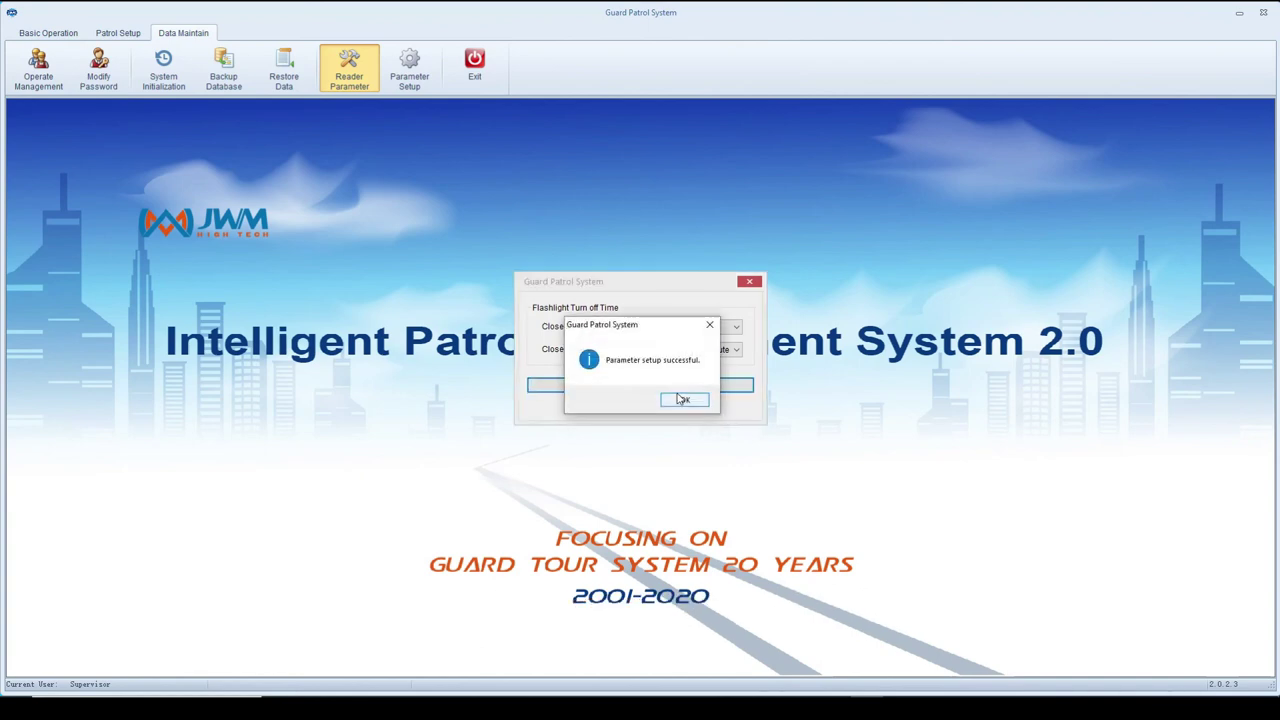
pyautogui.click(686, 400)
pyautogui.click(750, 283)
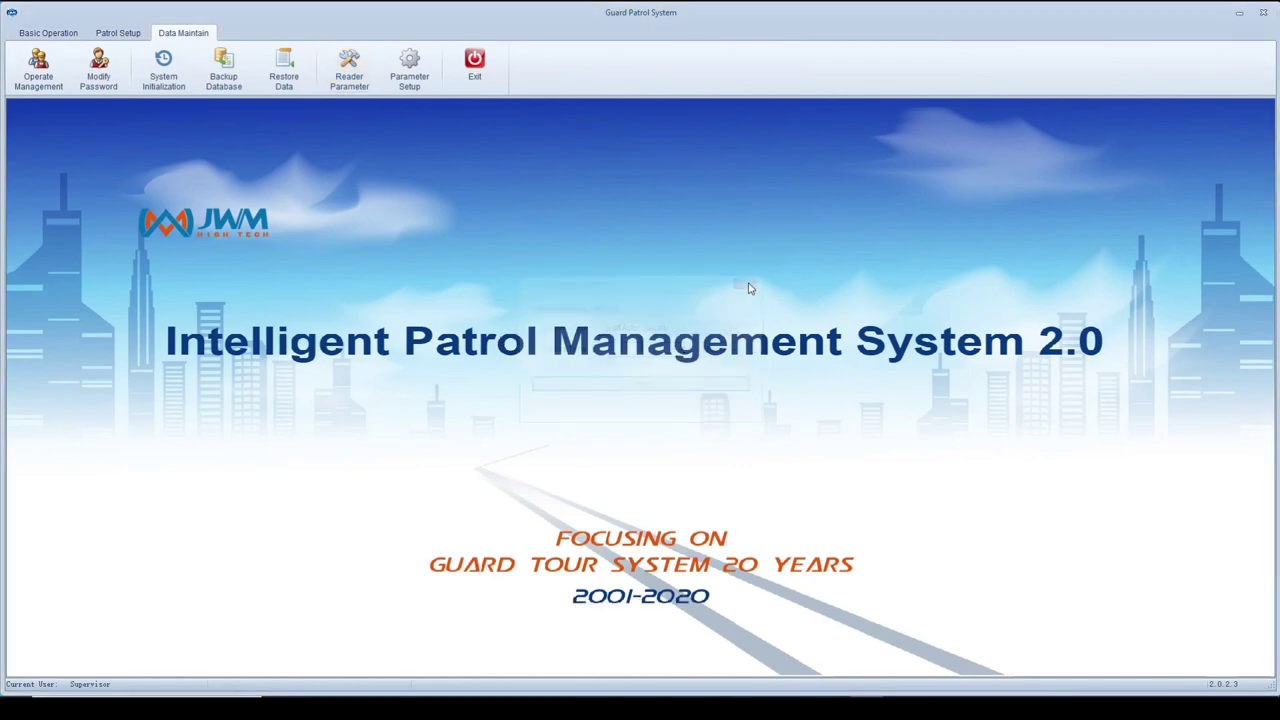